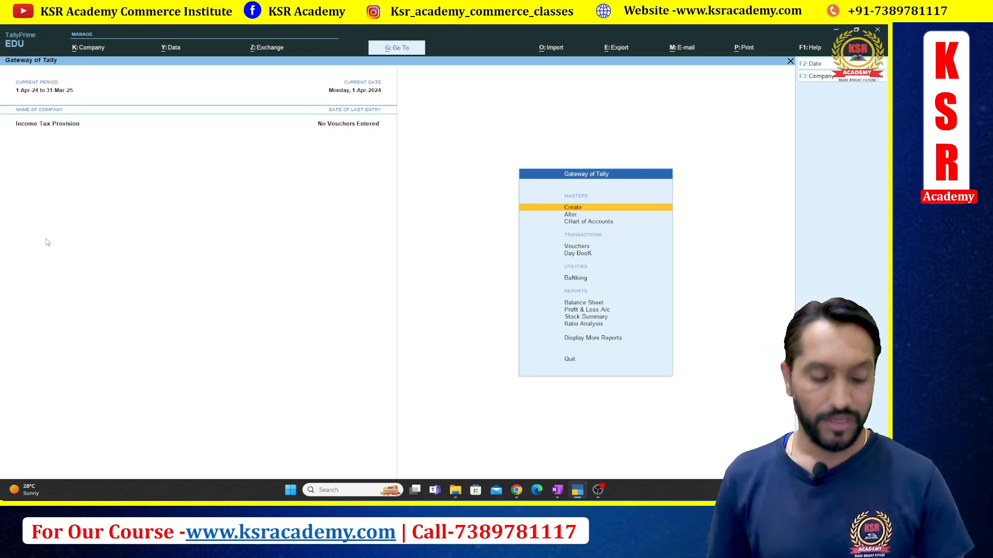
Review the transaction list in OneNote, return to TallyPrime and open a new Journal voucher
key(alt+Tab)
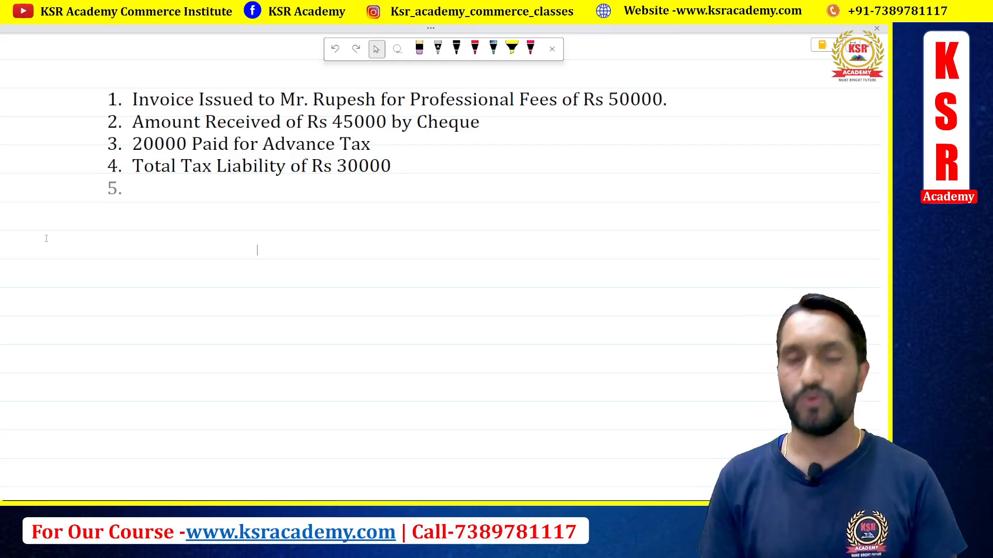
key(alt+Tab)
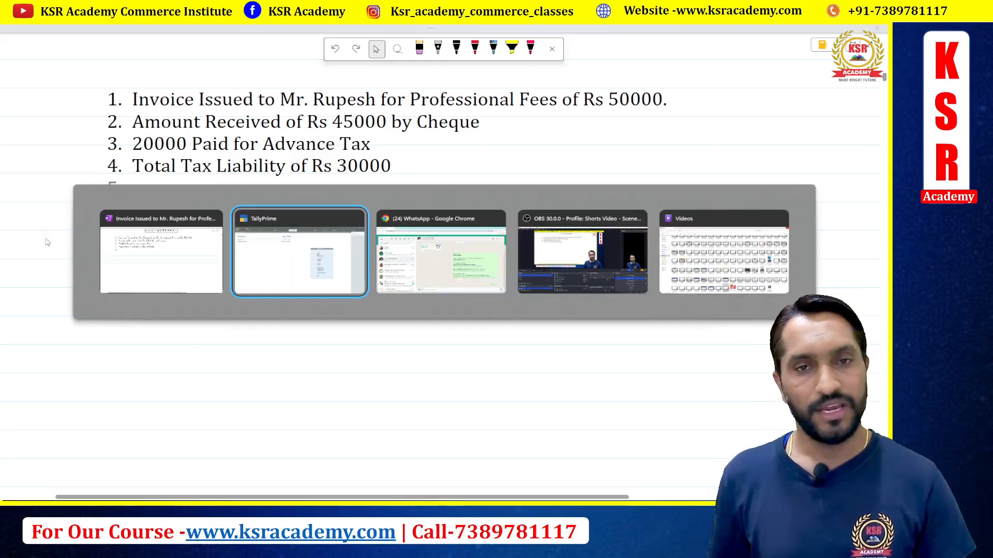
key(Down)
key(Down)
key(Down)
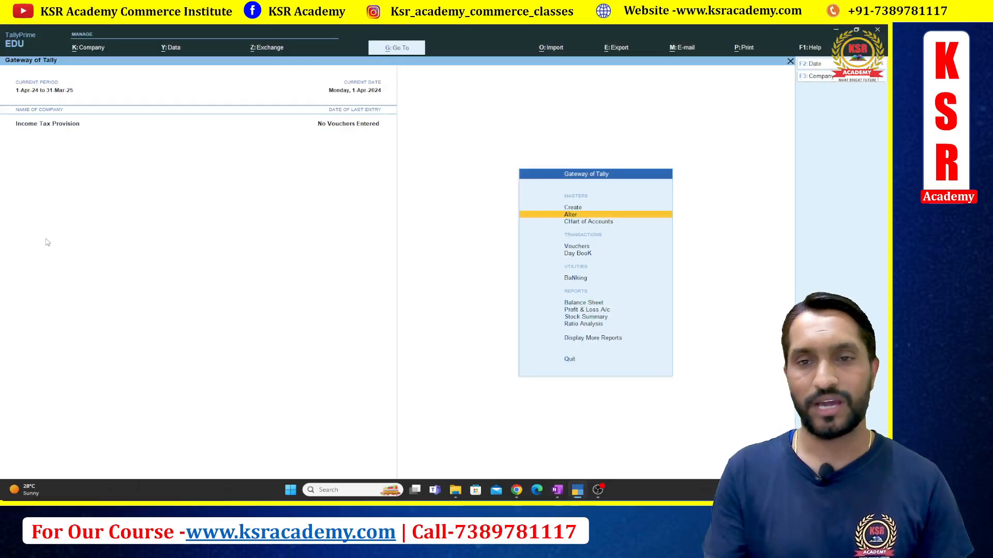
key(Return)
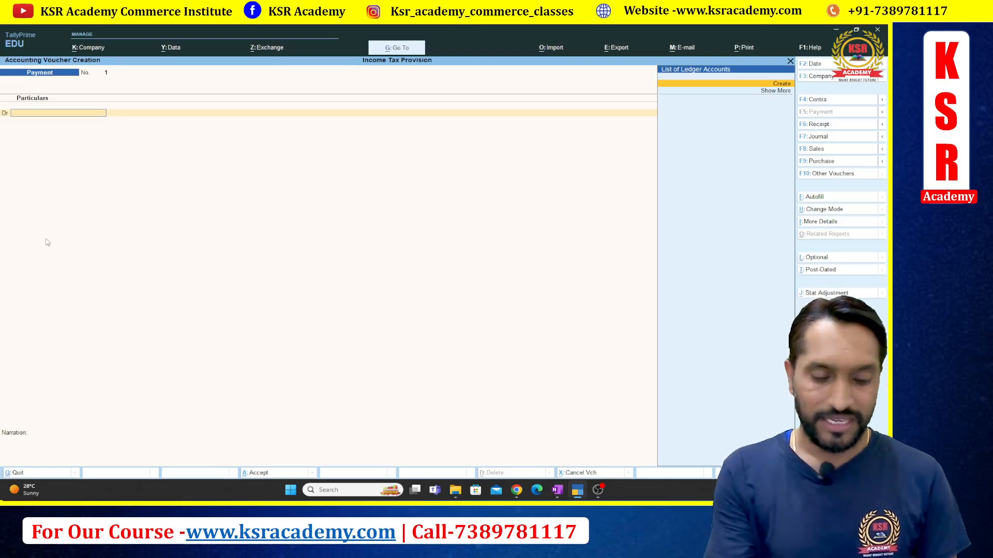
key(F7)
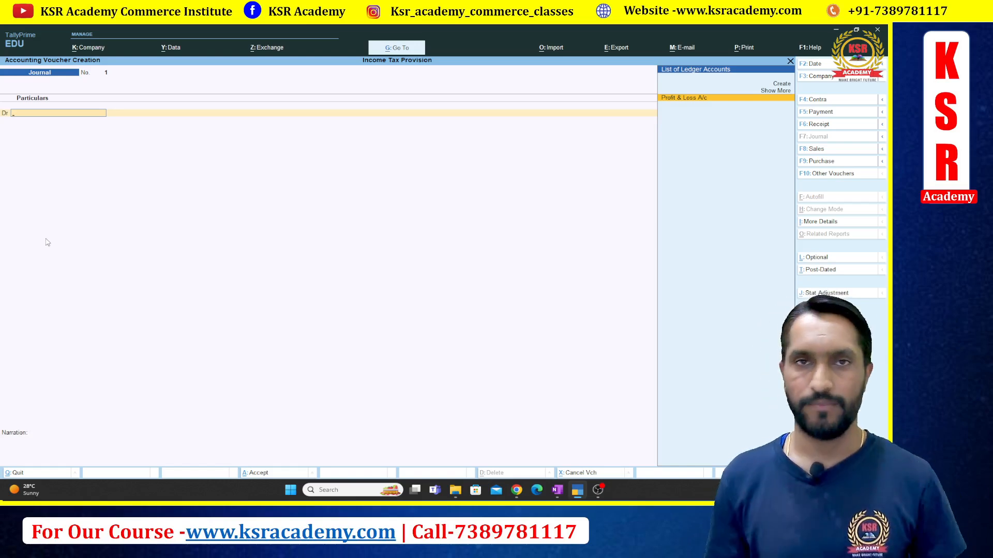
Create a ledger with the client's name under Sundry Debtors, without bill-by-bill balances, for the journal's debit line
key(alt+c)
text(Mu)
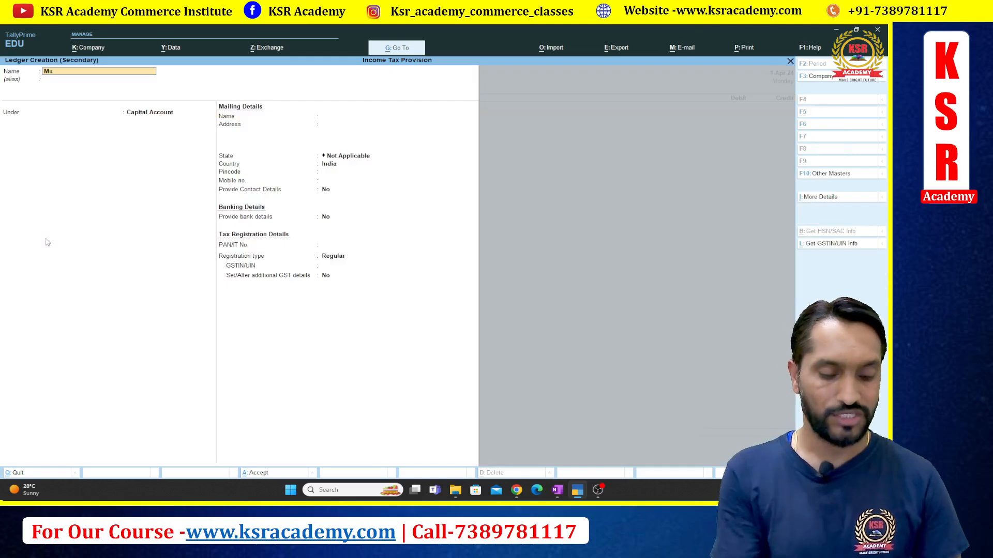
text(kesh)
key(Return)
key(Return)
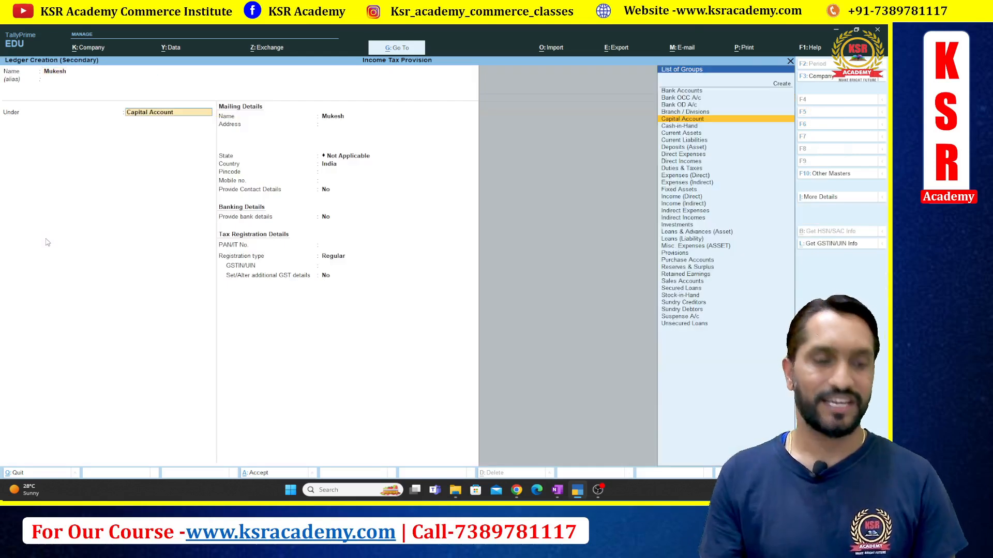
text(Su)
key(Down)
key(Down)
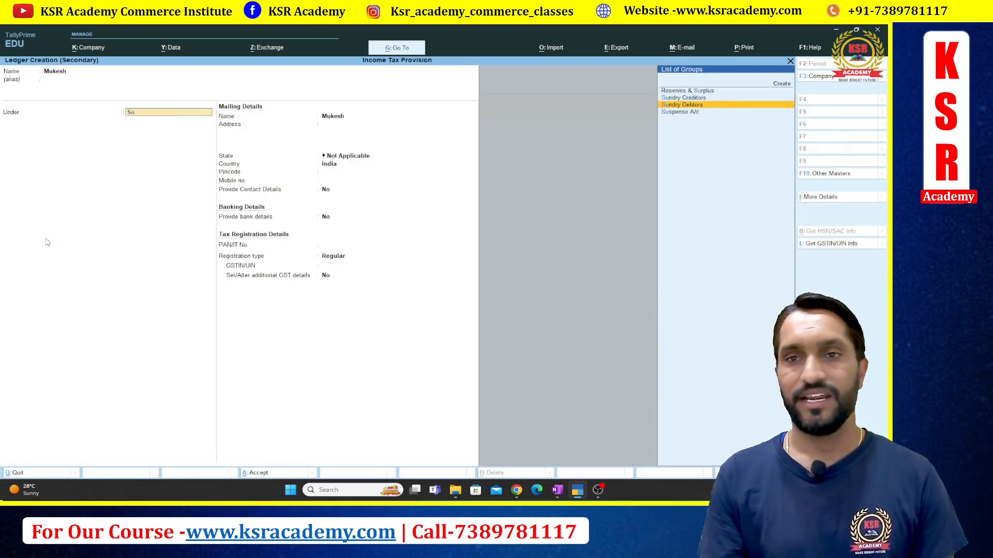
key(Return)
text(n)
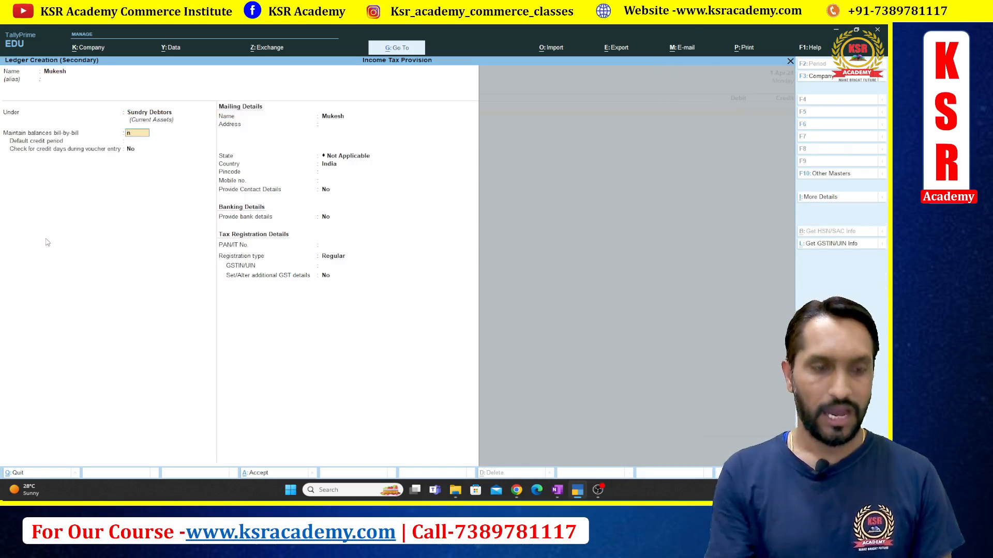
key(Return)
key(ctrl+a)
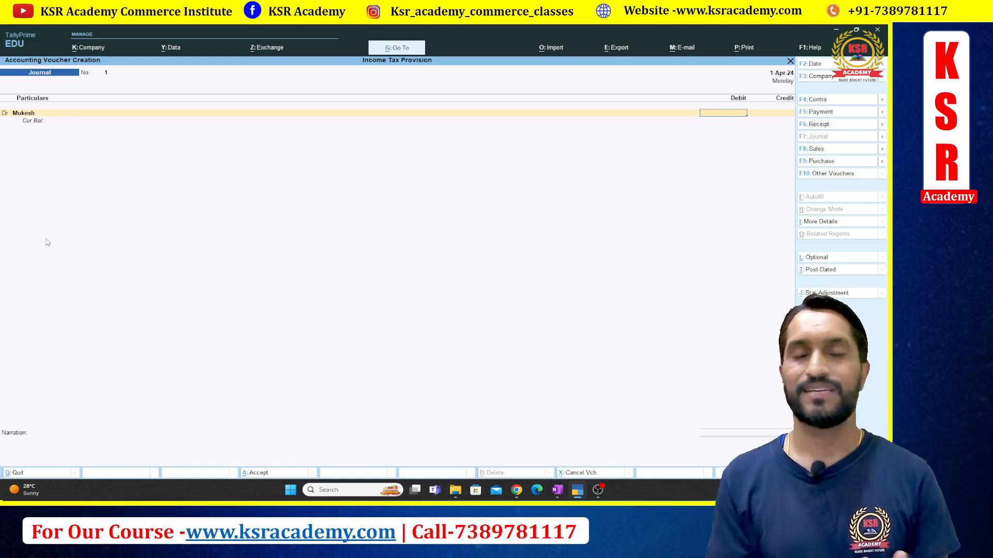
Check the invoice amount in the OneNote transaction list and debit the client's ledger 50,000 in the TallyPrime journal
key(alt+Tab)
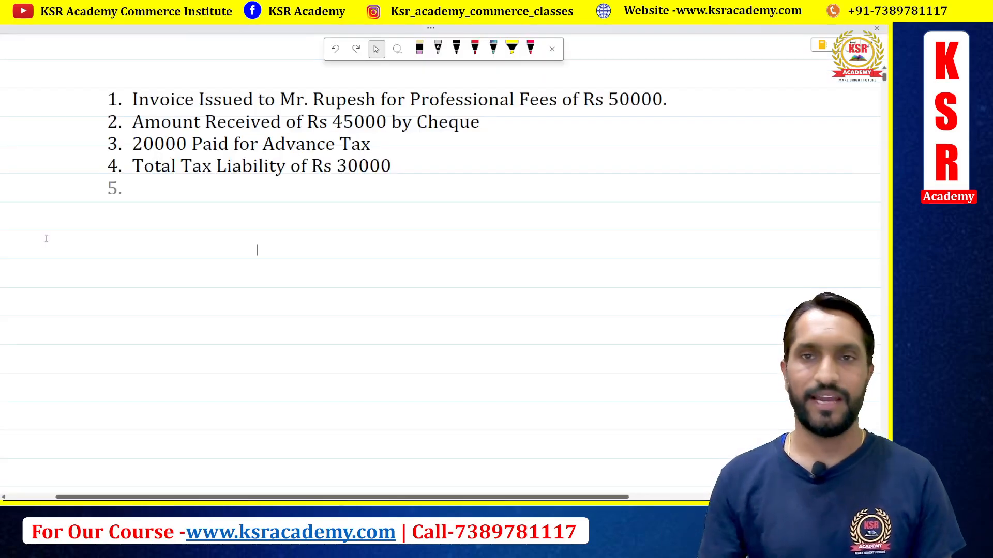
key(alt+Tab)
text(50000)
key(Return)
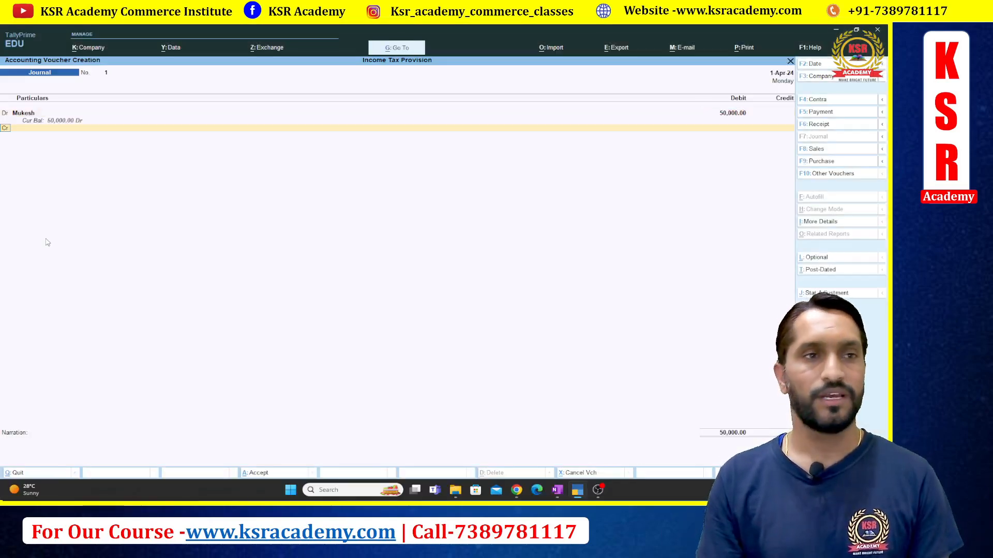
Create a ledger named Professional Fees for the journal's credit line and group it under Indirect Incomes
key(Return)
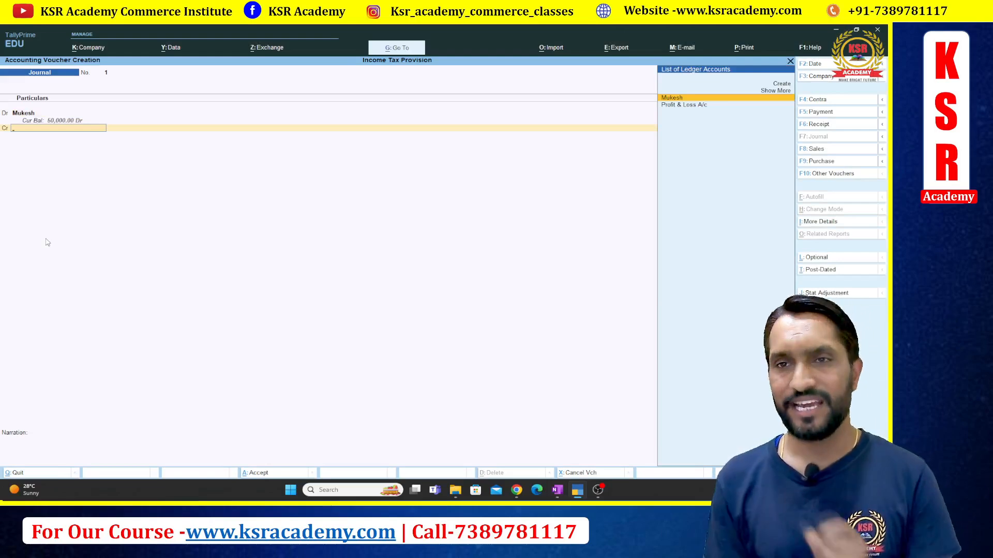
key(alt+c)
text(Pro)
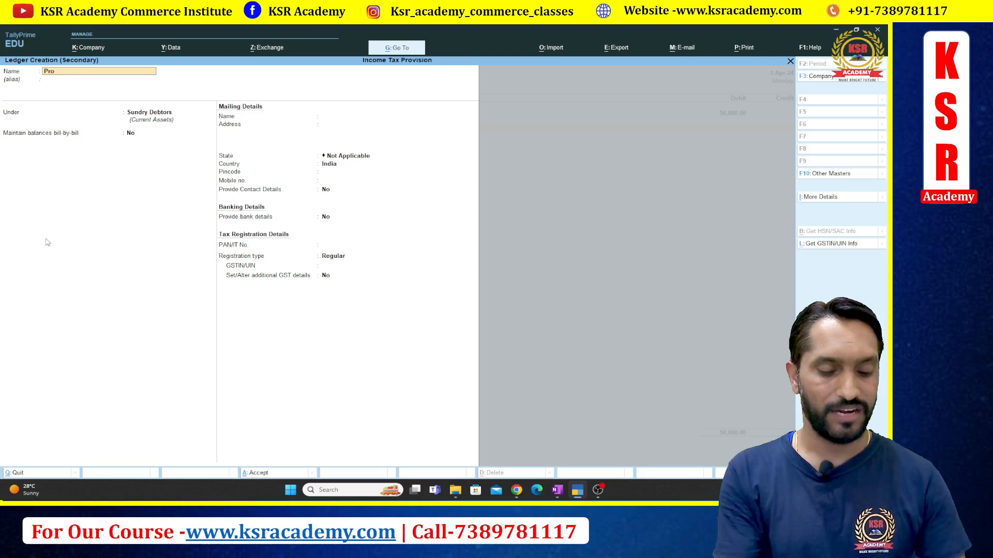
text(fessiopnal)
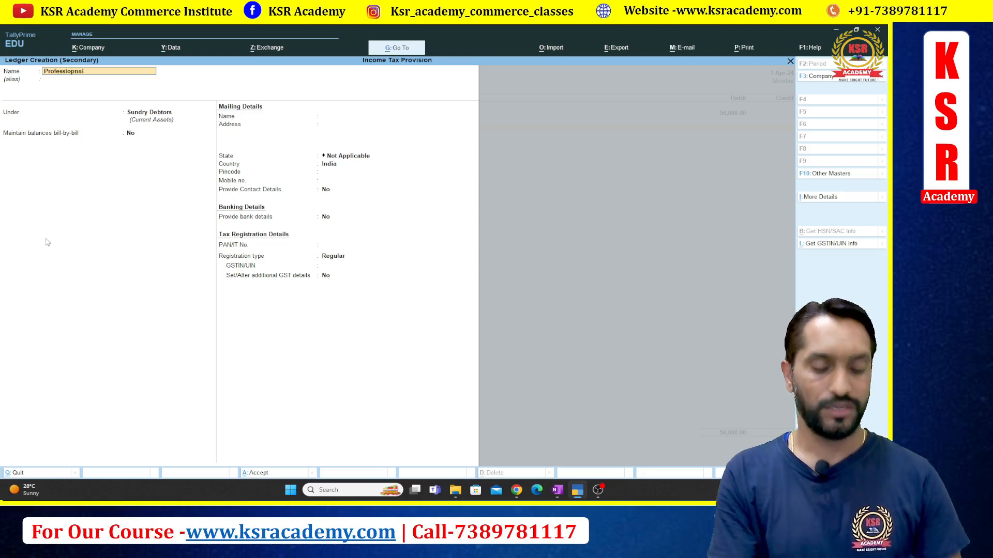
key(BackSpace)
key(BackSpace)
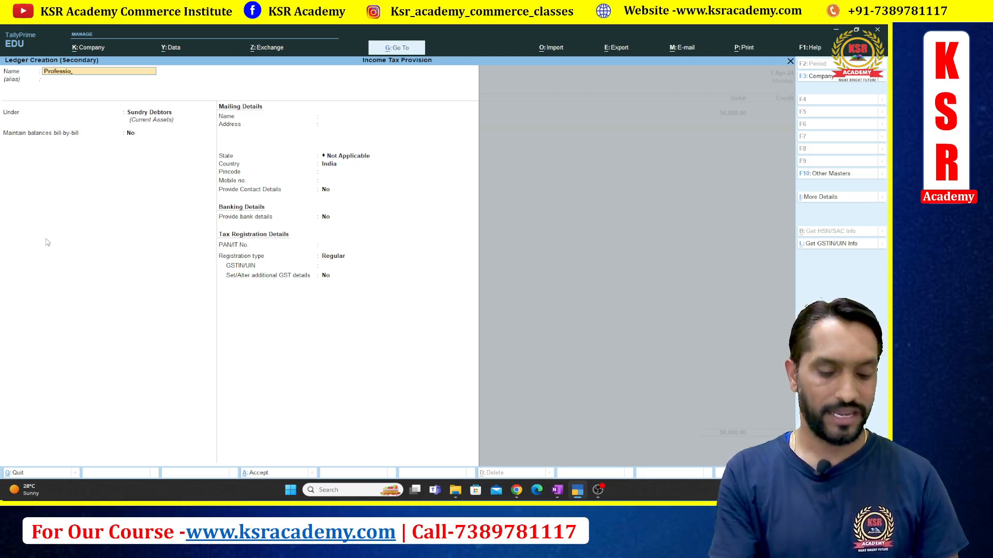
text(nal Fees)
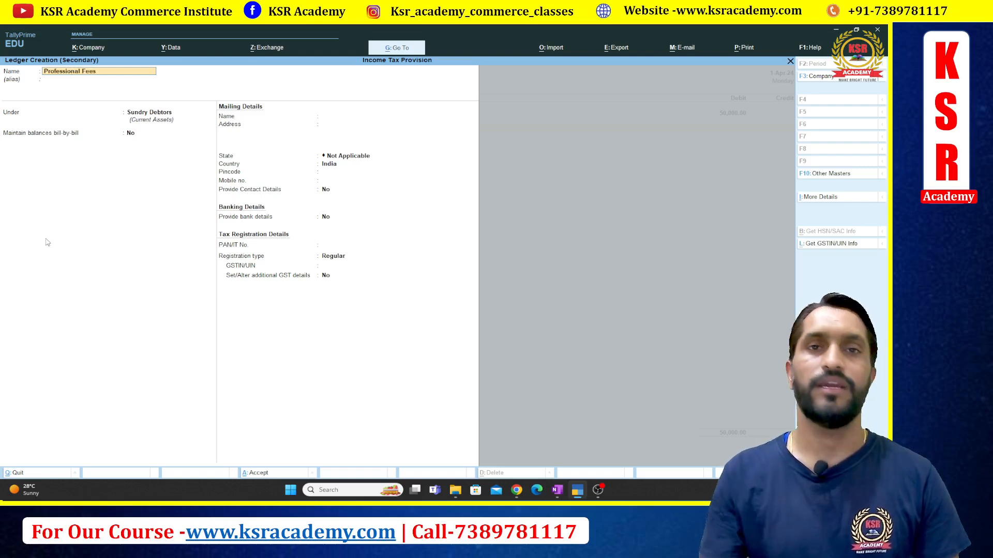
key(Return)
text(Ind)
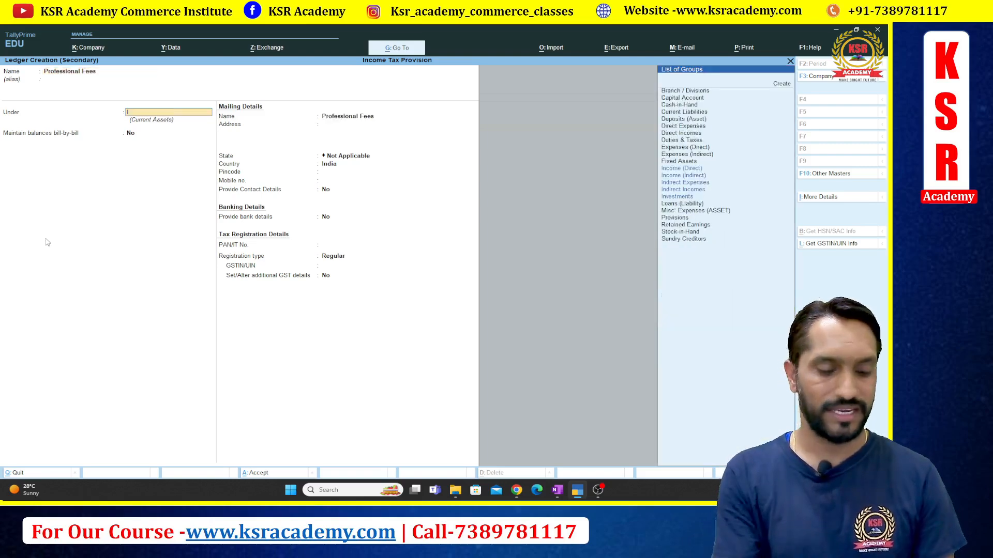
key(Down)
key(Down)
key(Return)
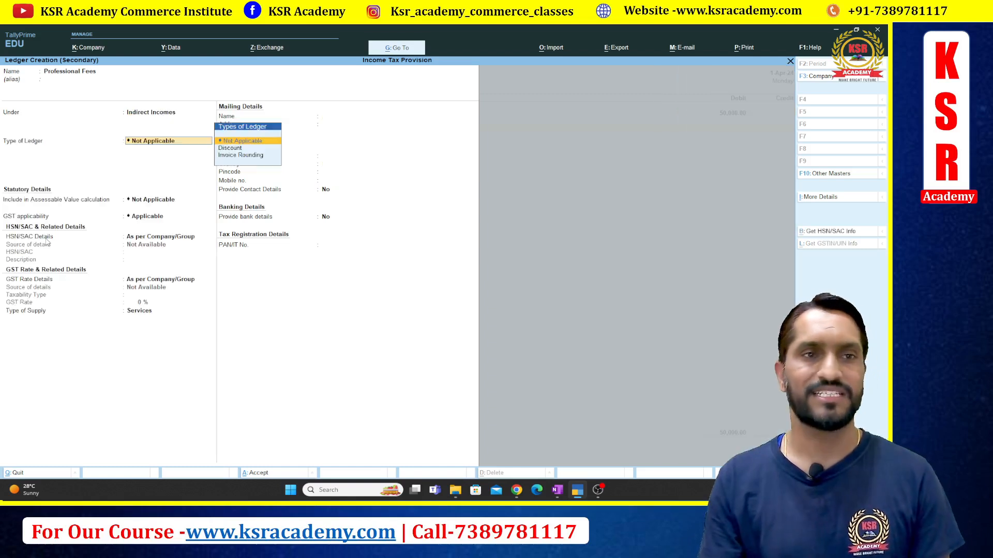
Accept the Professional Fees ledger with type Not Applicable and save the journal voucher with 50,000 credited to it
key(Return)
key(Return)
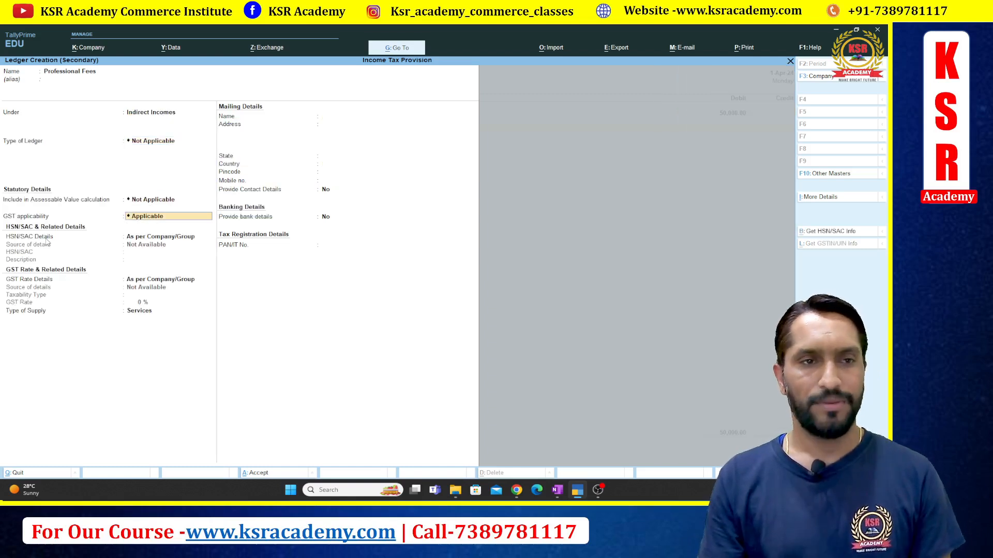
key(ctrl+a)
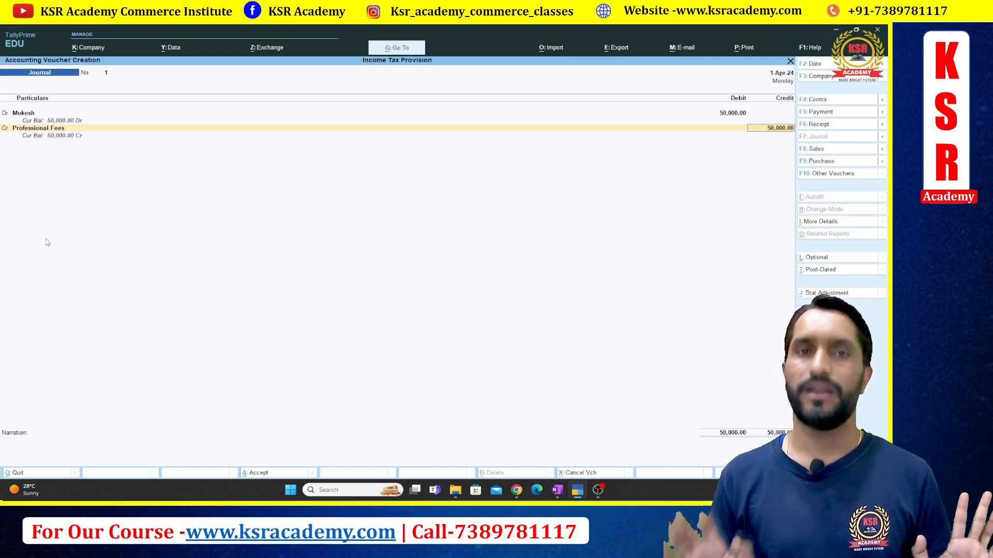
key(Return)
key(Return)
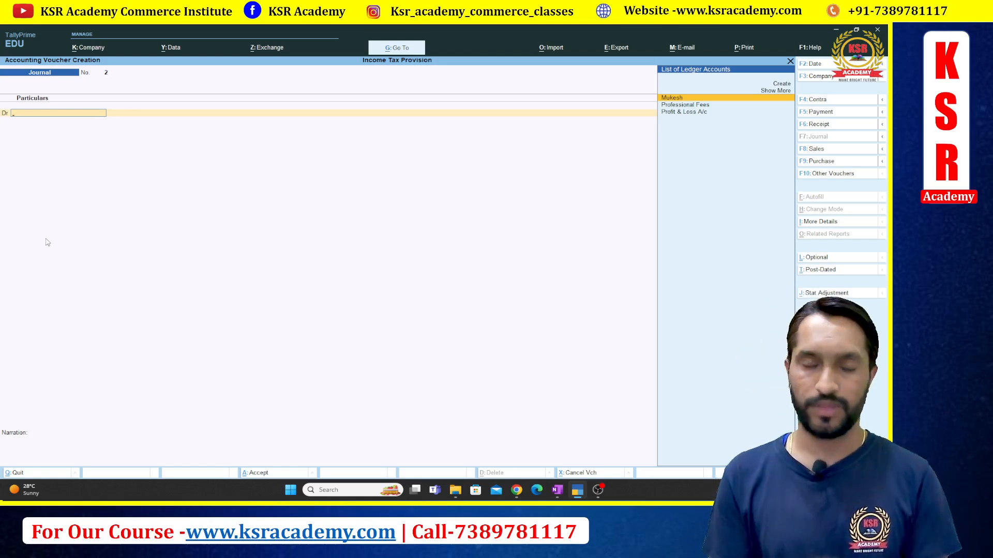
Check the received payment in the OneNote list, and credit the client's ledger 50,000 in a new TallyPrime Receipt voucher
key(alt+Tab)
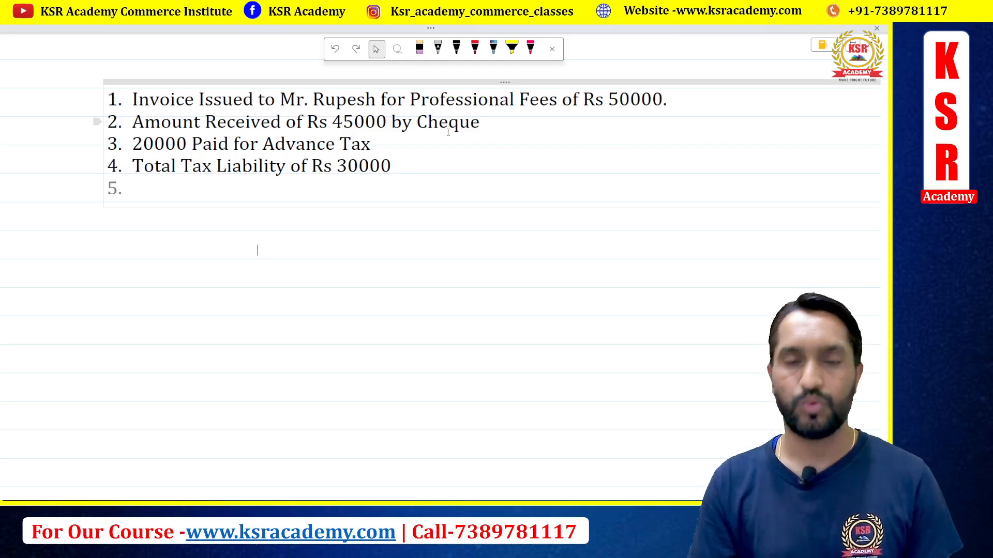
key(alt+Tab)
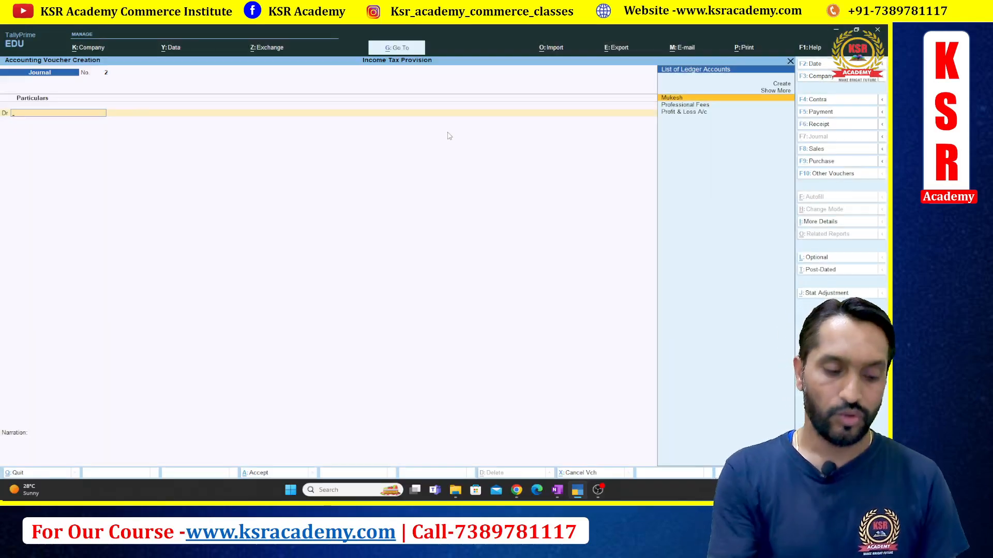
key(F6)
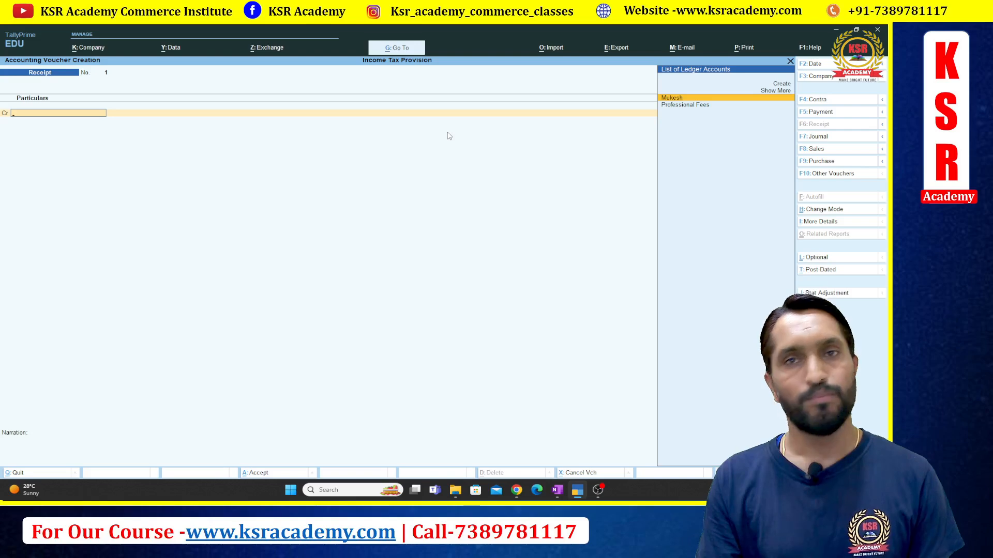
key(Return)
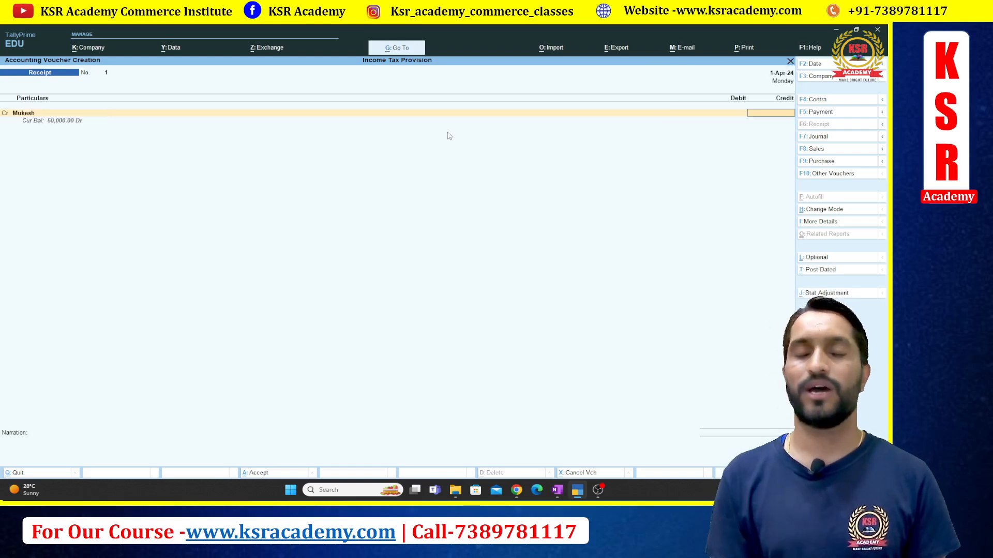
key(alt+Tab)
key(alt+Tab)
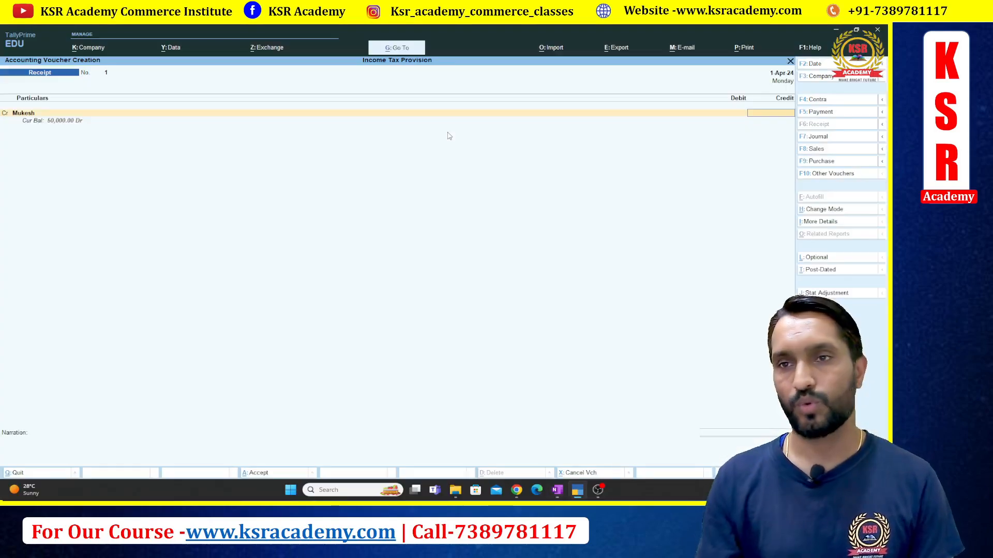
text(500000.00)
key(Return)
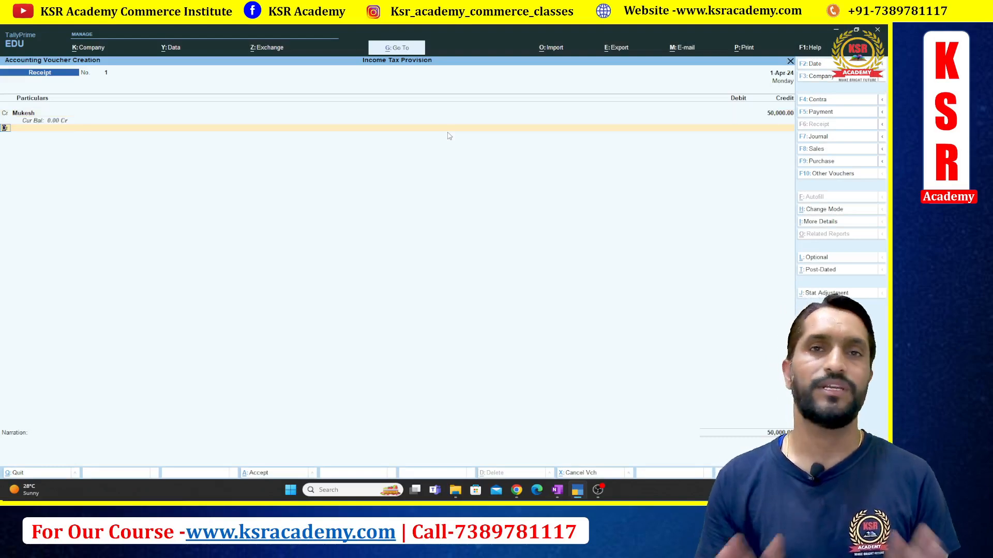
Create a ledger named Bank under Bank Accounts for the receipt's debit line
key(Return)
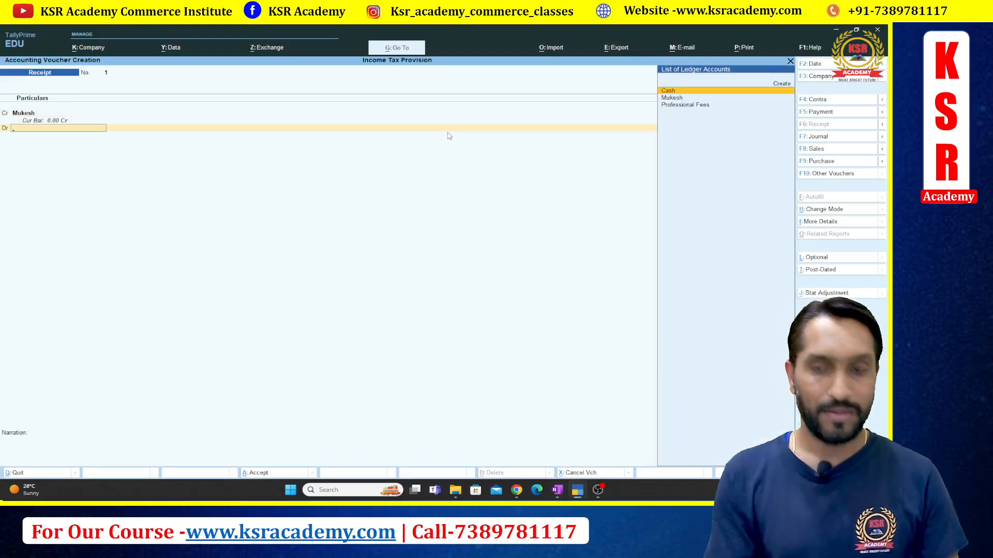
key(alt+c)
text(Bank)
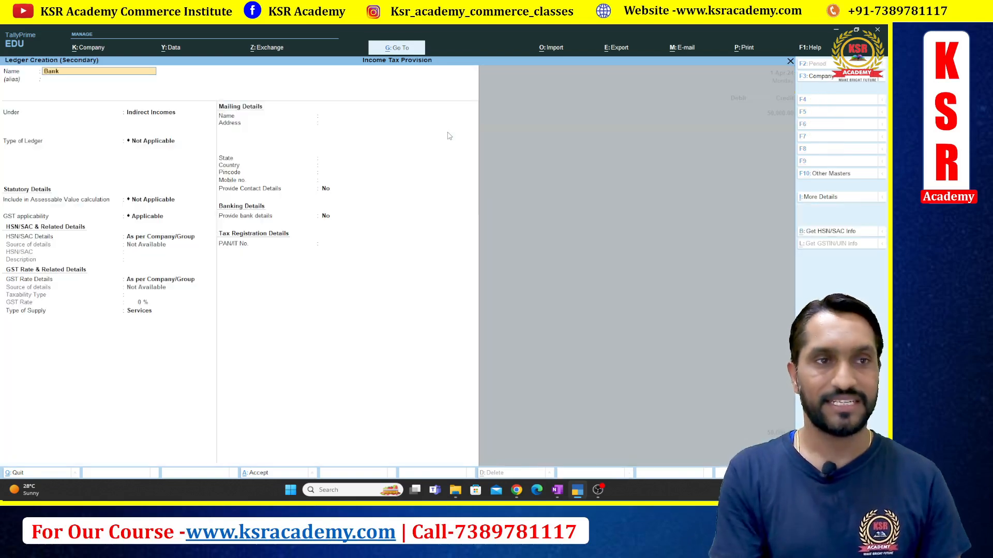
key(Return)
text(Ban)
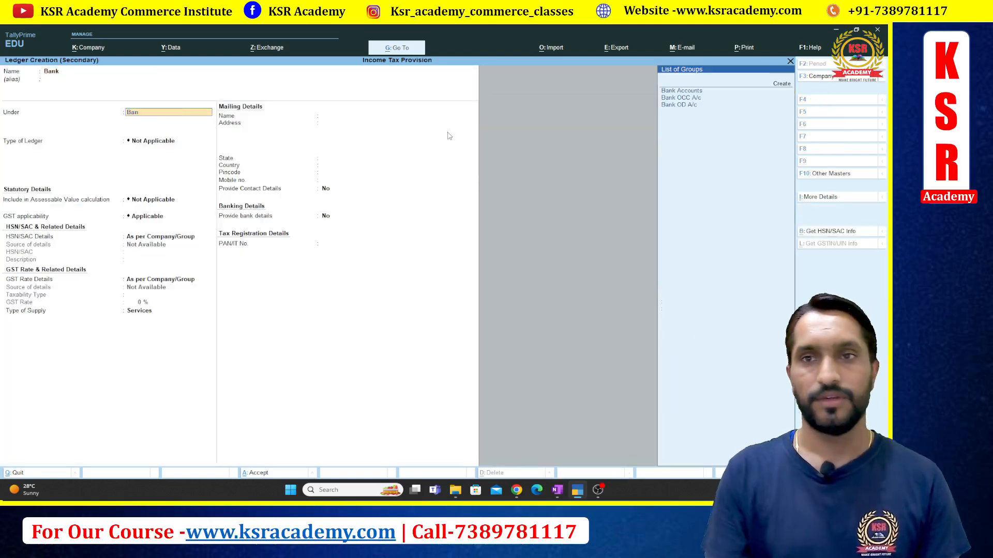
key(Return)
key(ctrl+a)
Debit the Bank ledger 45,000 in the receipt, accept its allocation details and begin another debit line
text(45000)
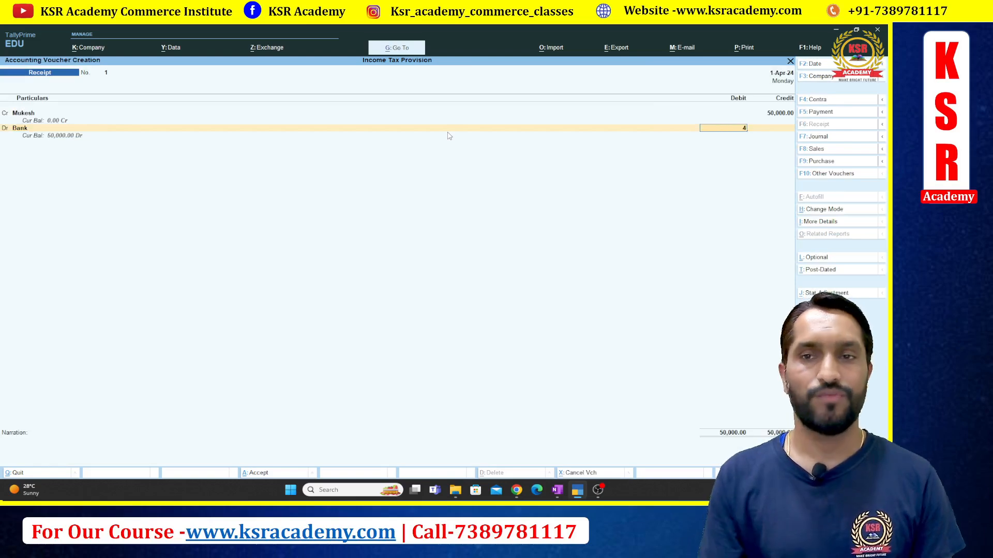
key(Return)
key(Return)
key(Return)
key(Return)
key(Return)
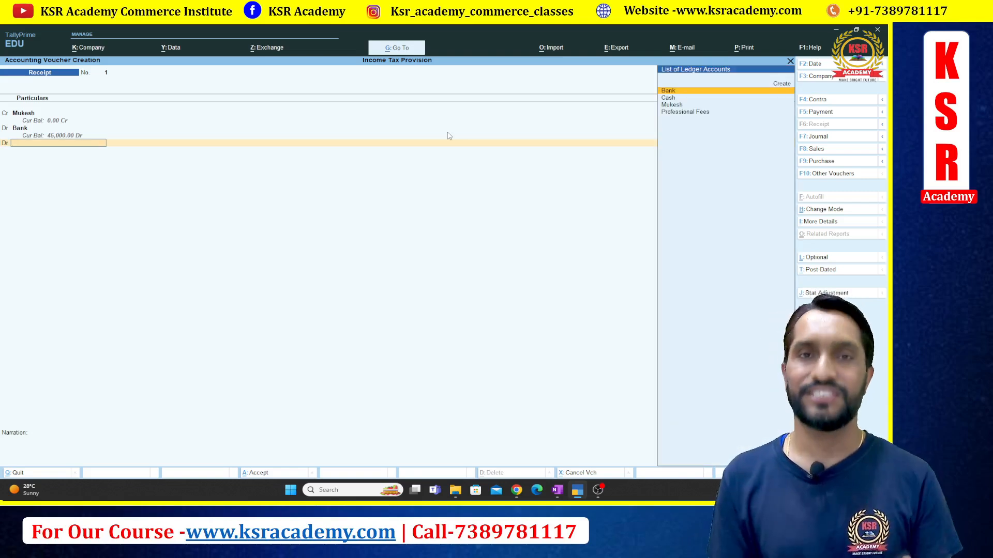
Create a ledger named TDS Paid under Current Assets and save the receipt voucher with 5,000 debited to it
key(alt+c)
text(TDS )
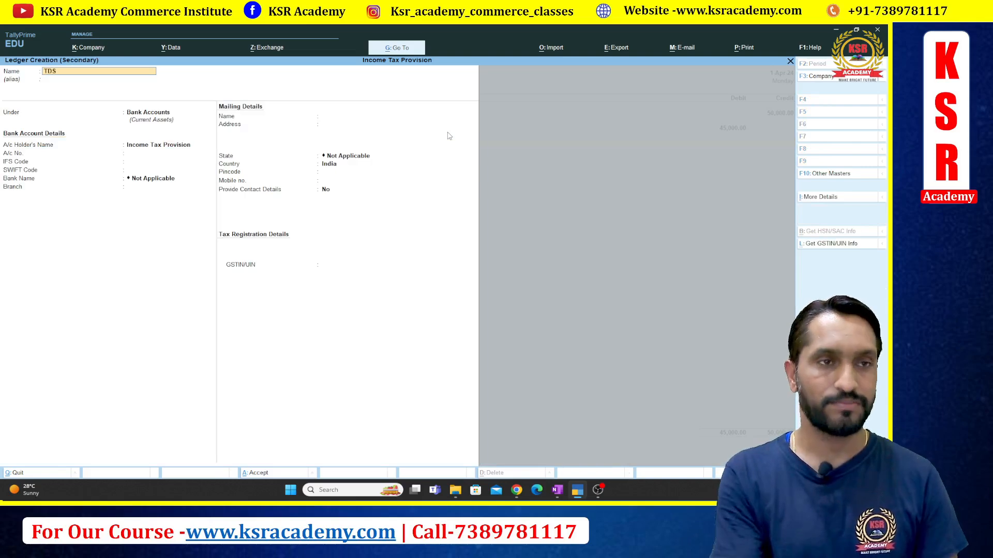
text(Paid)
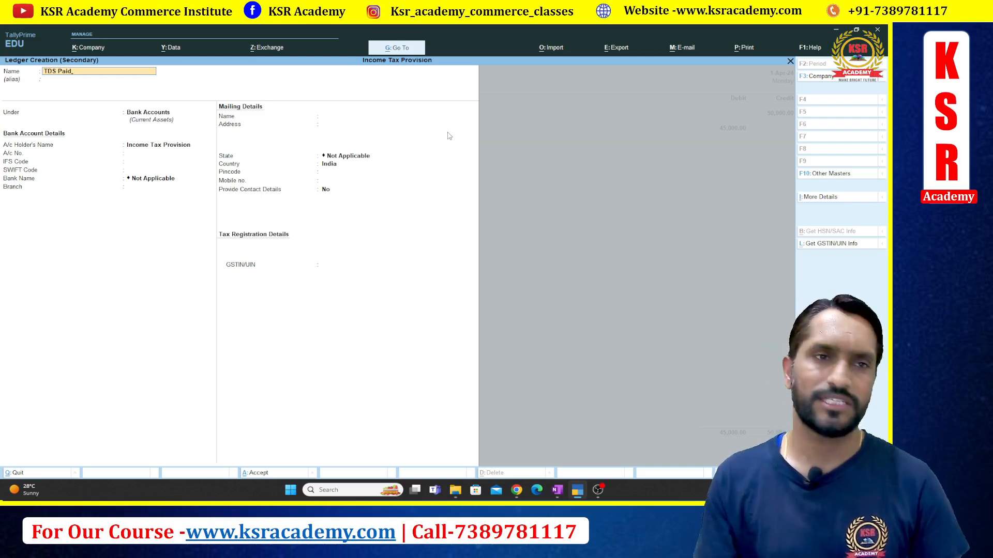
key(Return)
key(Return)
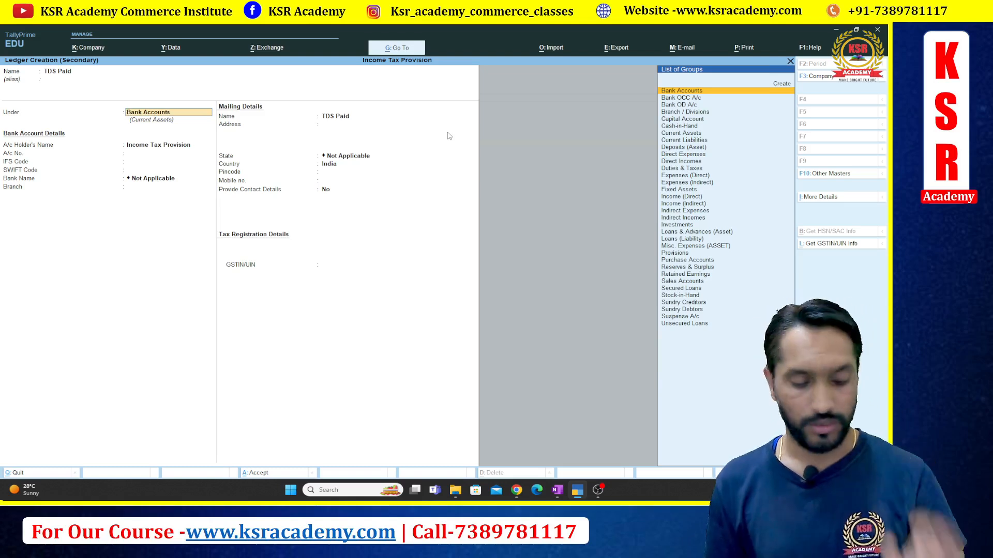
text(Curr)
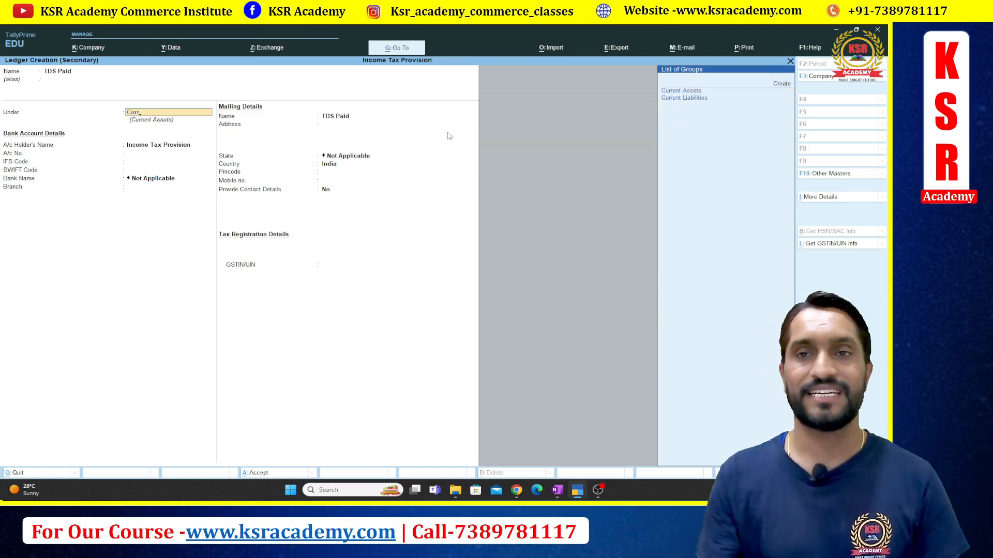
key(Return)
key(Return)
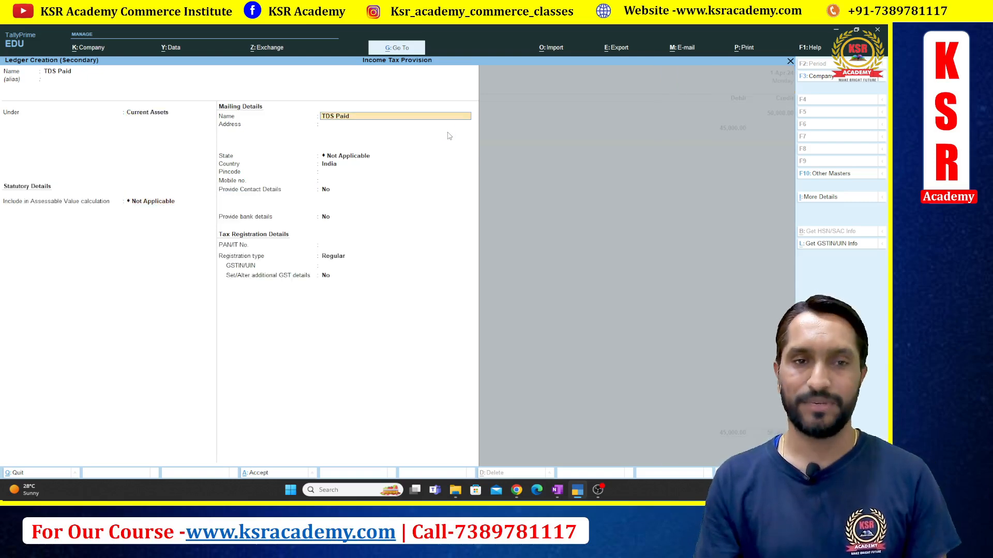
key(ctrl+a)
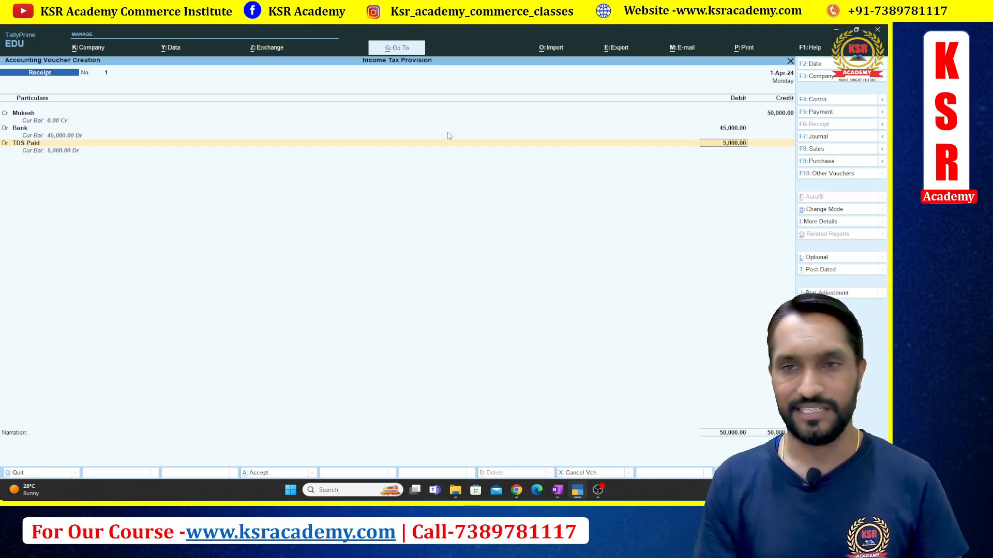
key(Return)
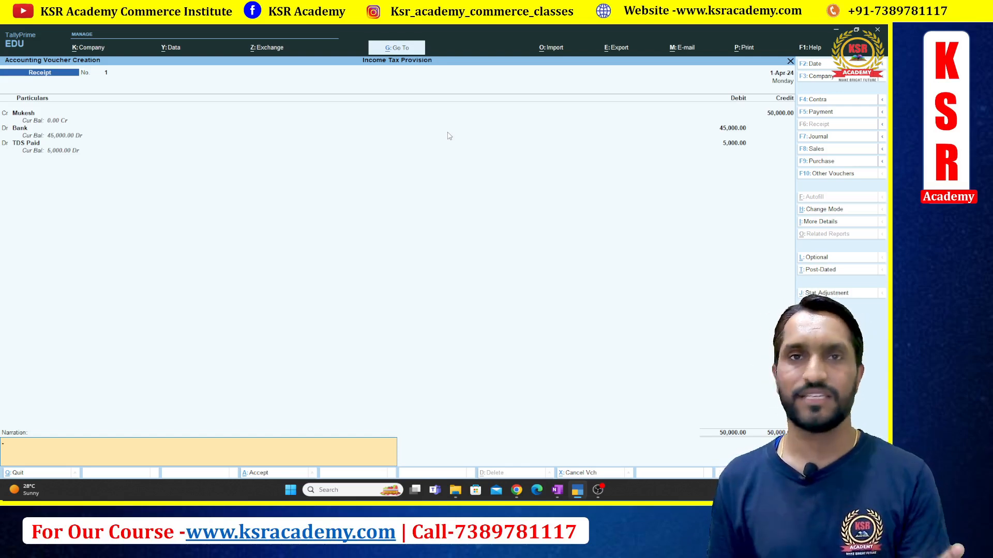
key(Return)
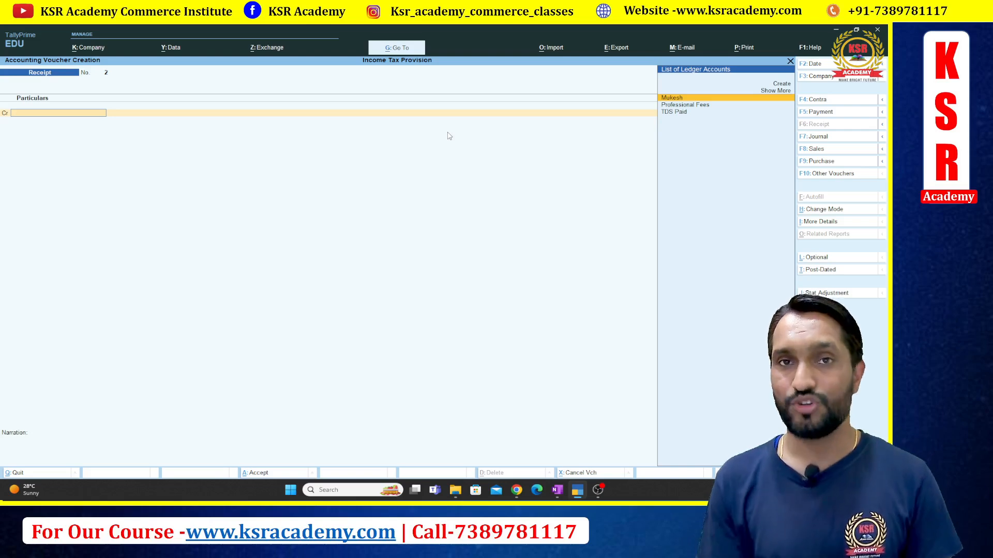
Check the advance tax entry in the OneNote list, and create an Advance Tax ledger under Current Assets in a new TallyPrime receipt
key(alt+Tab)
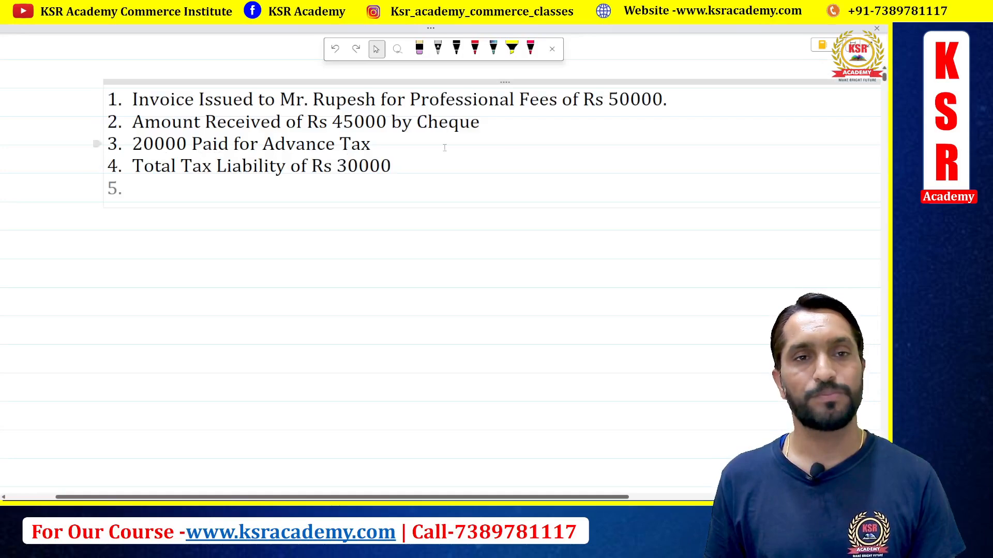
key(alt+Tab)
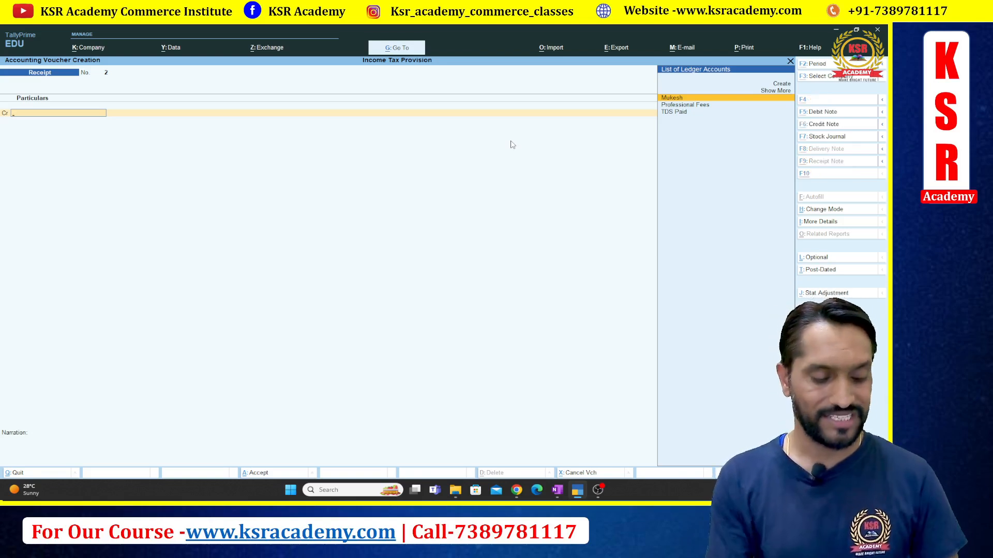
key(alt+c)
text(Advancer)
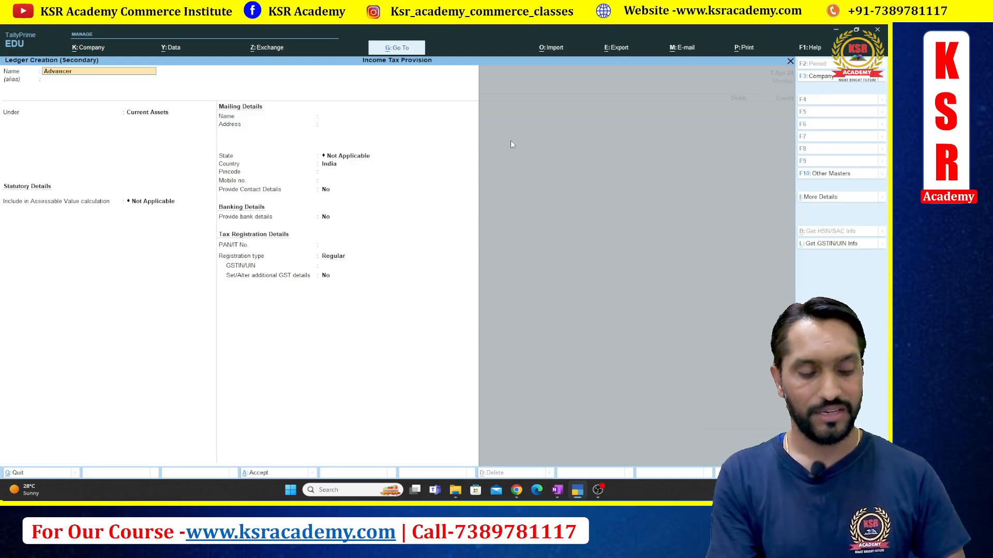
text( Ta)
key(BackSpace)
key(BackSpace)
key(BackSpace)
key(BackSpace)
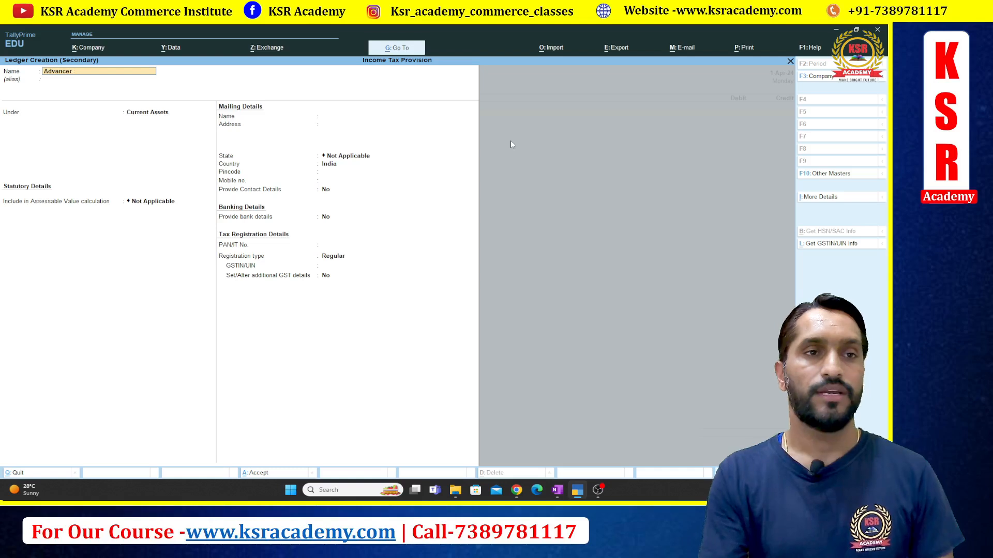
text(Tax)
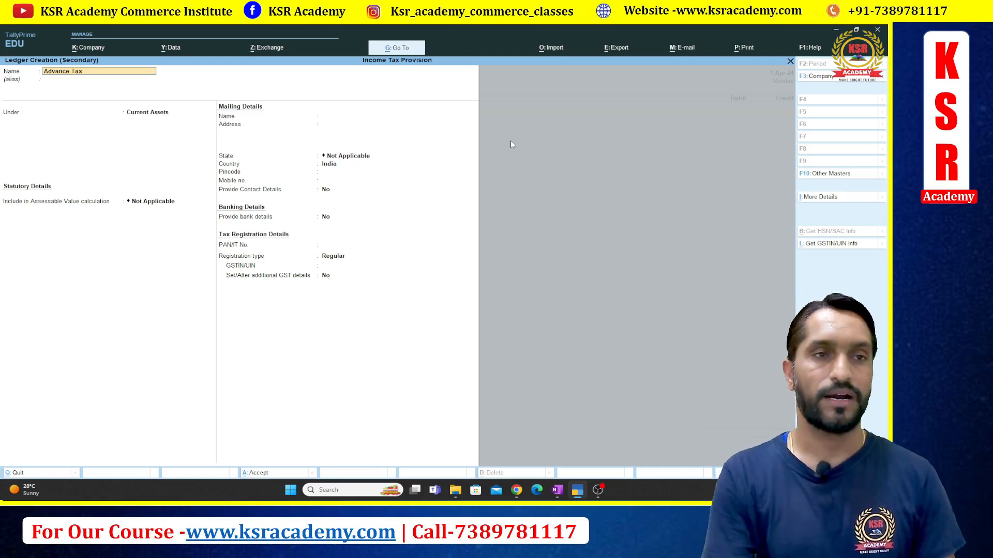
key(Return)
key(ctrl+a)
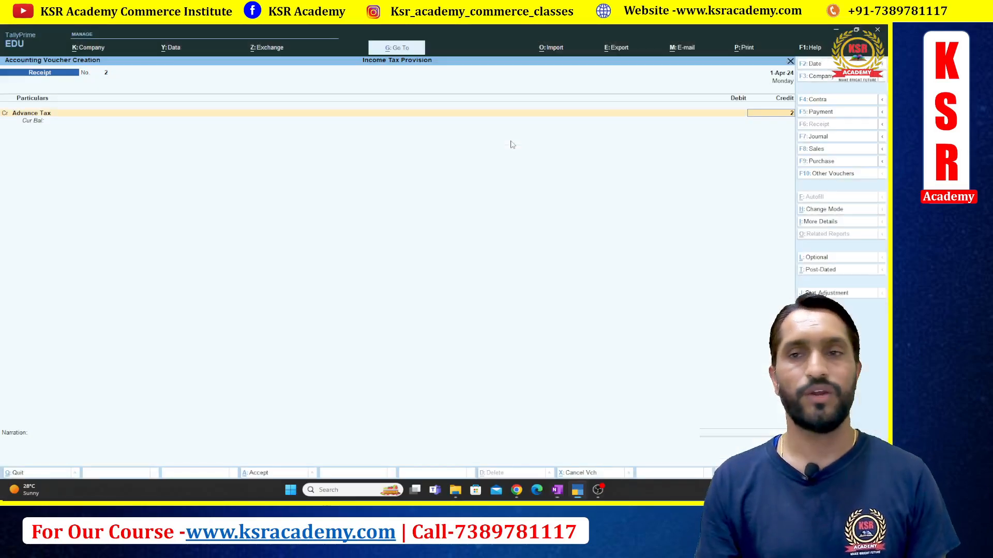
Credit Advance Tax 20,000 and debit Bank the same amount, accepting the bank details and saving the receipt voucher
text(20000)
key(Return)
key(Return)
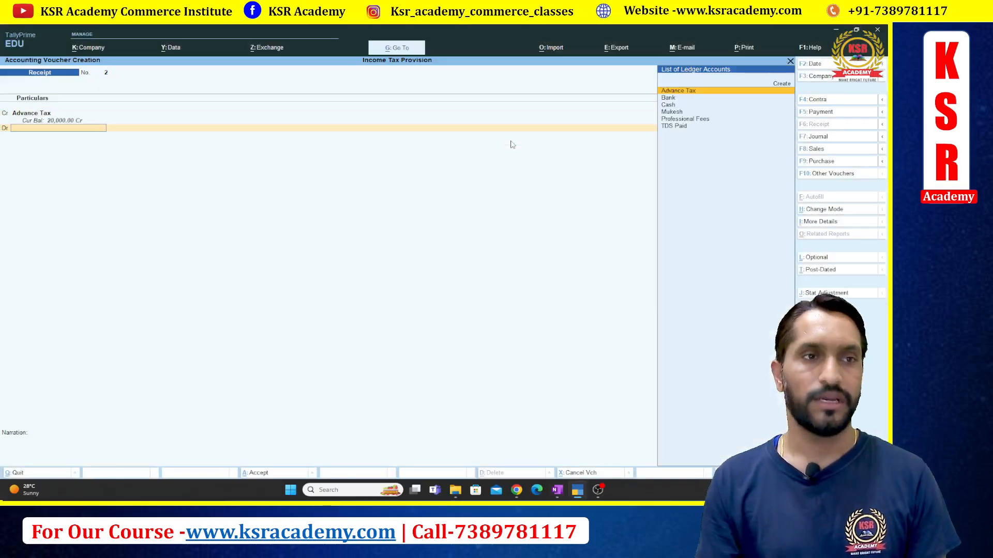
text(b)
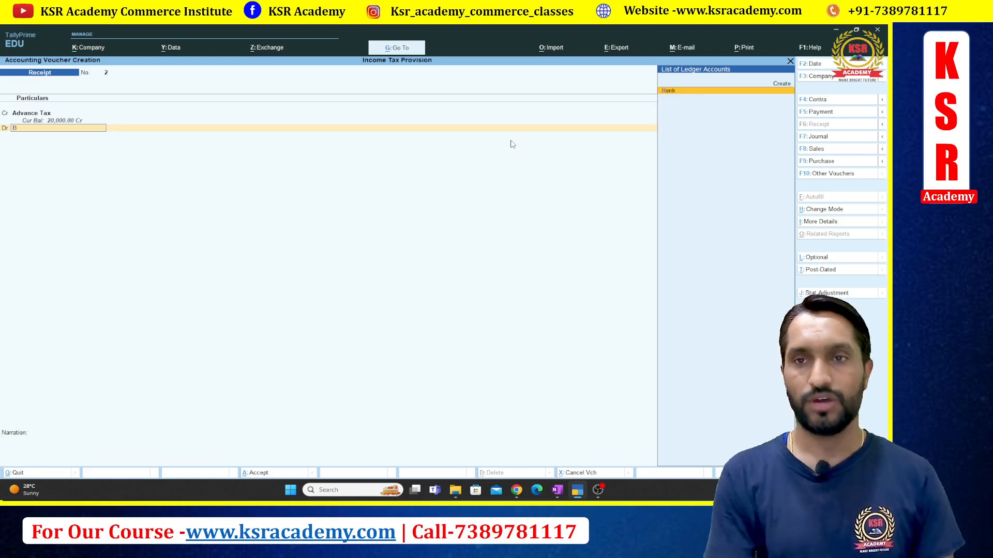
key(Return)
key(Return)
key(Return)
key(Return)
key(Return)
key(Return)
key(Return)
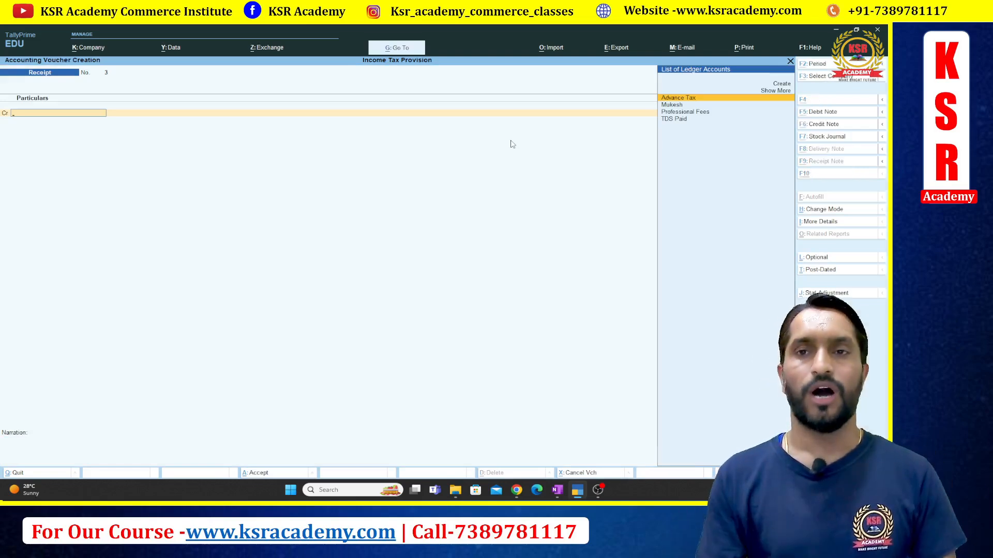
Review the OneNote transaction list, and leave voucher entry in TallyPrime to open the Balance Sheet
key(alt+Tab)
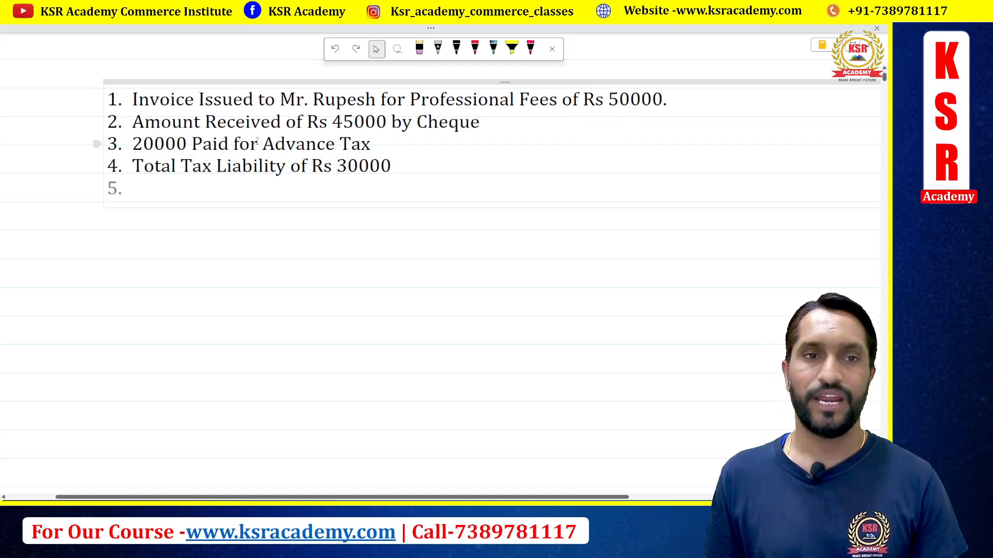
key(alt+Tab)
key(Escape)
key(Return)
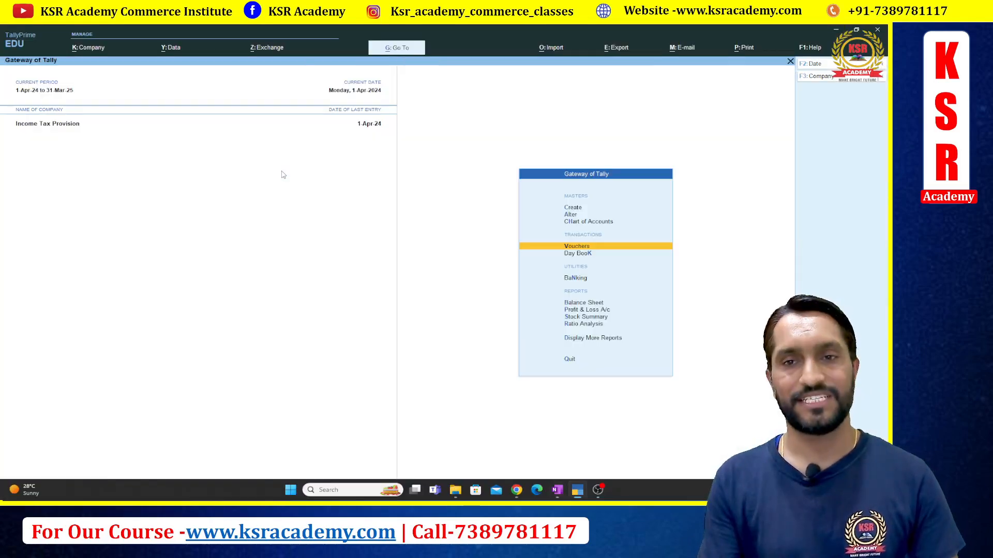
key(Down)
key(Down)
key(Down)
key(Return)
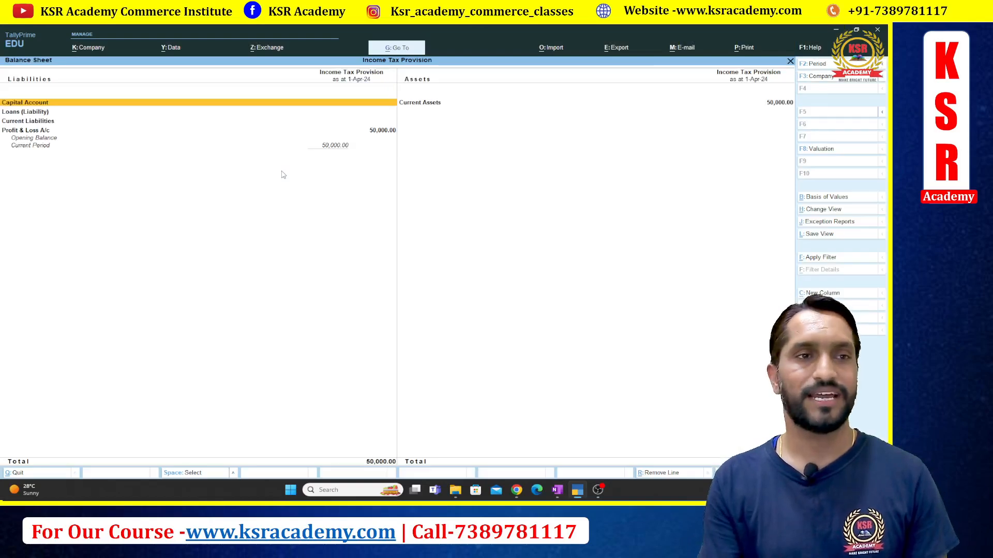
Open the Advance Tax receipt through Current Assets, save it as a Payment voucher and return to the group summary
key(Down)
key(Right)
key(Return)
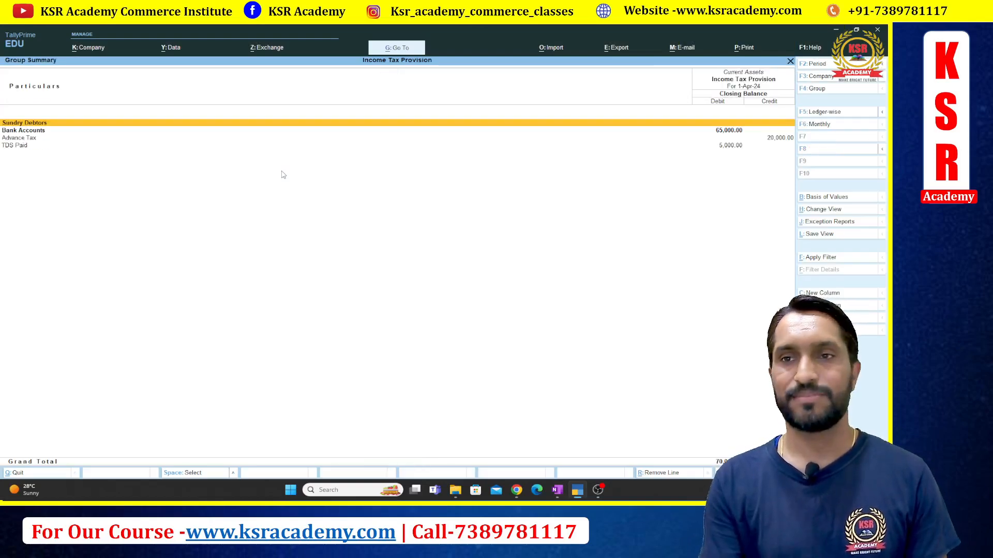
key(Down)
key(Down)
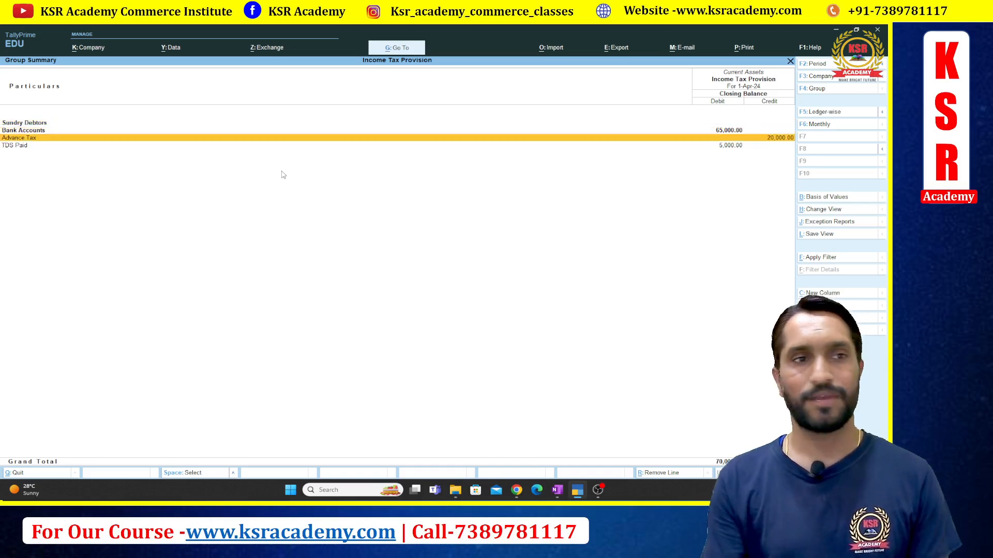
key(Return)
key(Return)
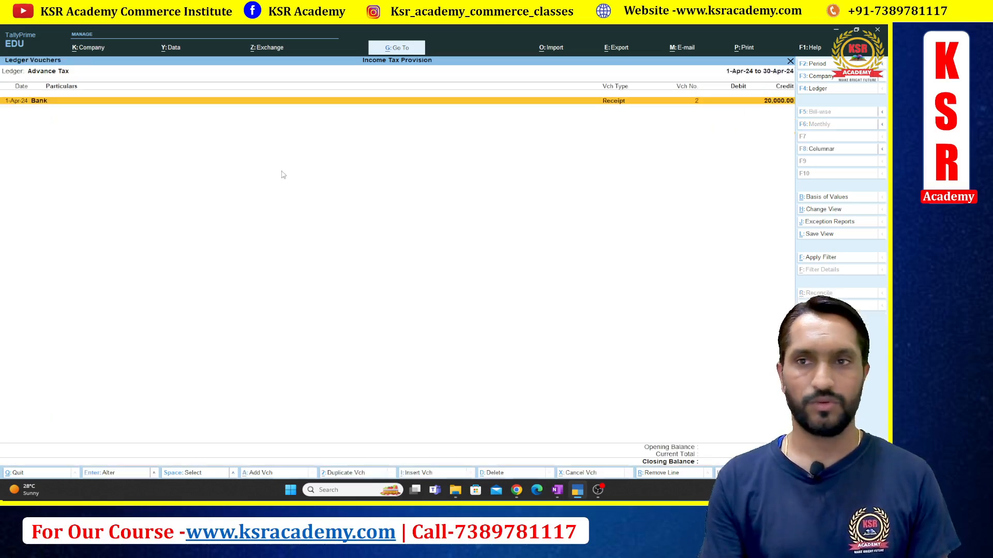
key(Return)
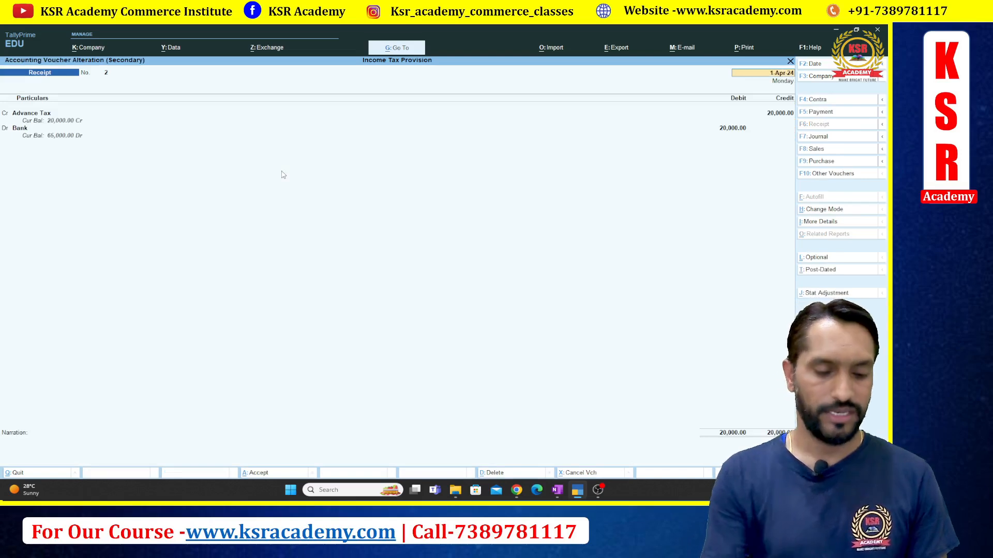
key(F5)
key(ctrl+a)
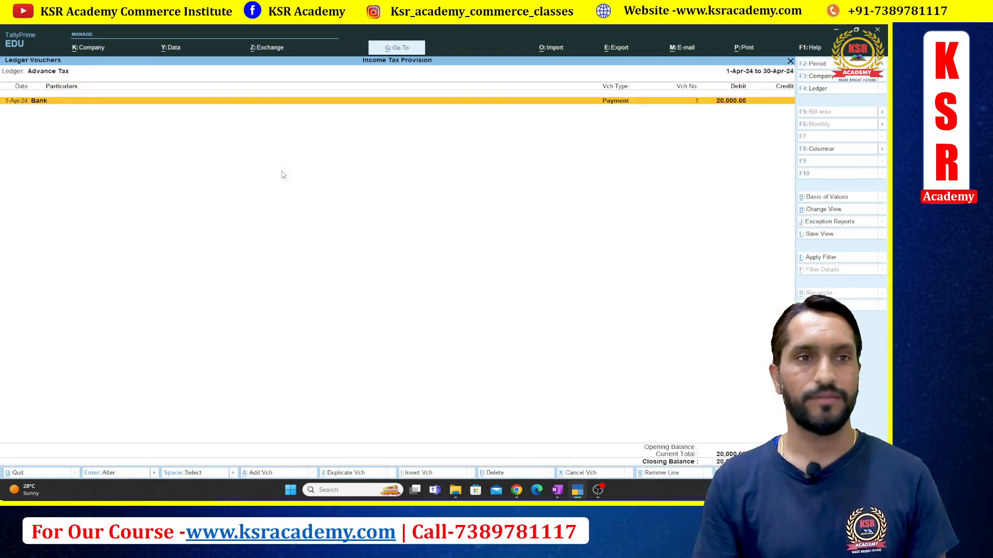
key(Escape)
key(Escape)
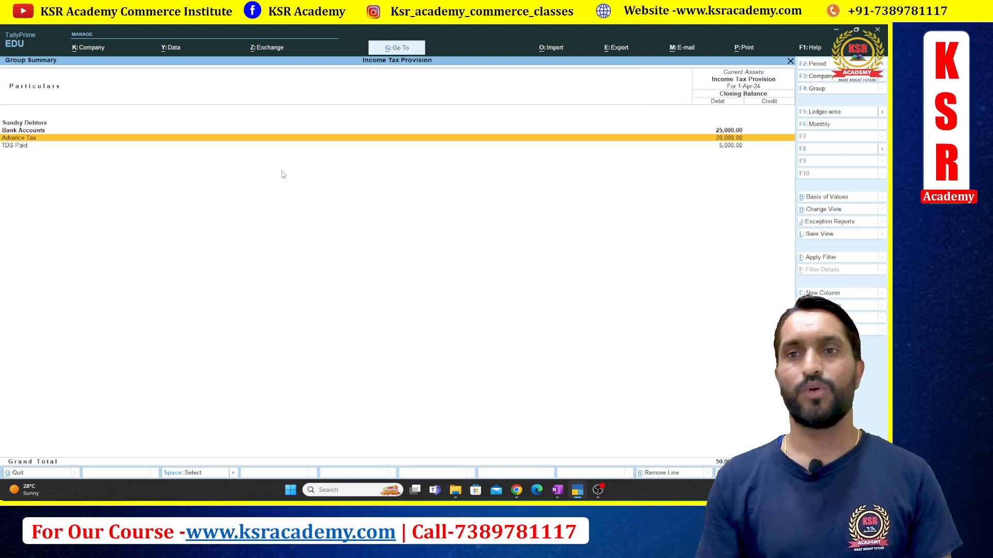
Examine the TDS Paid and Advance Tax balances in the Current Assets summary
key(Down)
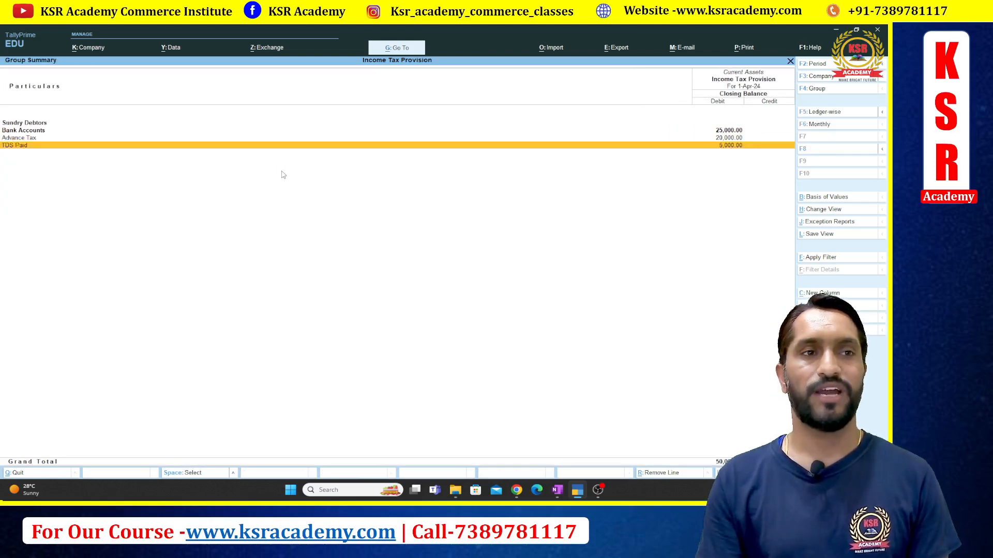
key(Up)
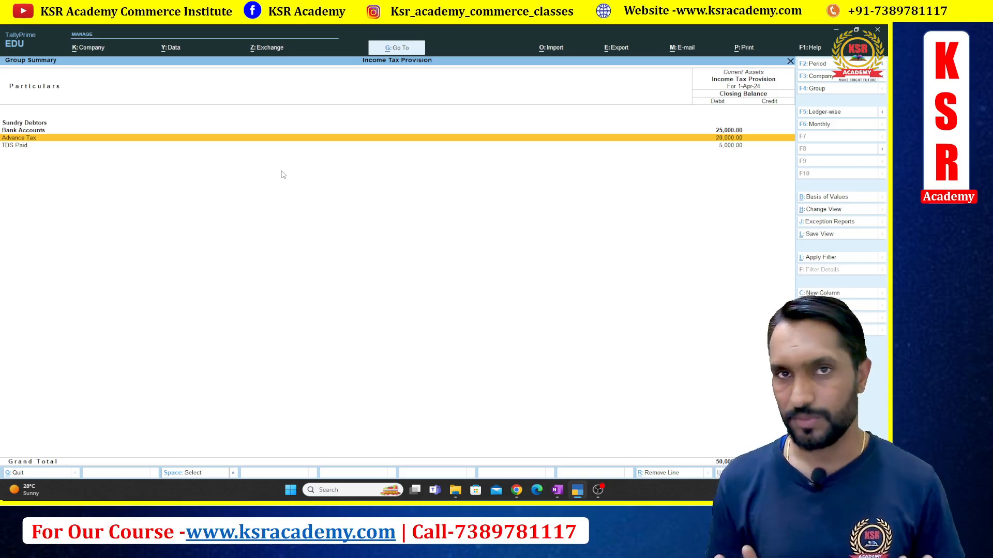
key(alt+Tab)
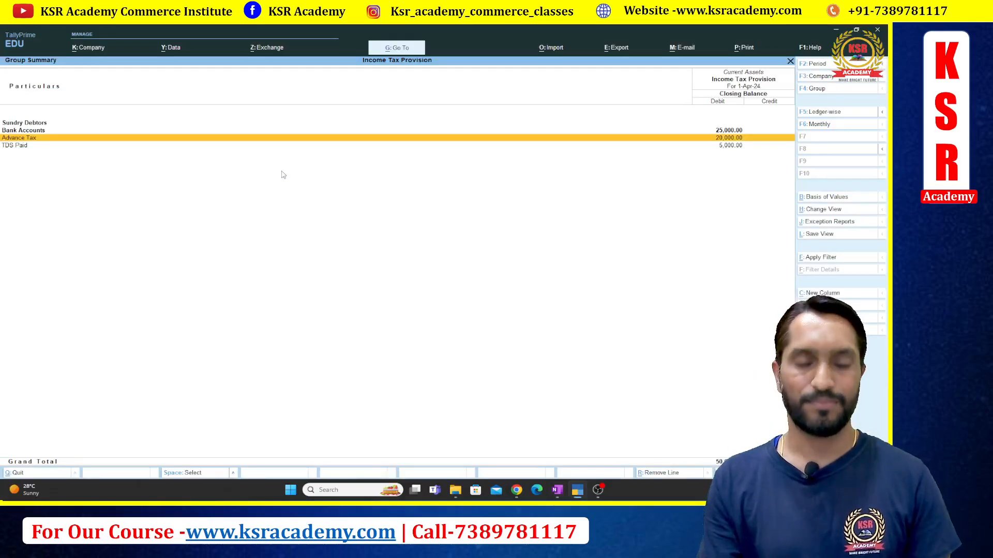
Leave the Balance Sheet reports and start a new Payment voucher
key(Escape)
key(Escape)
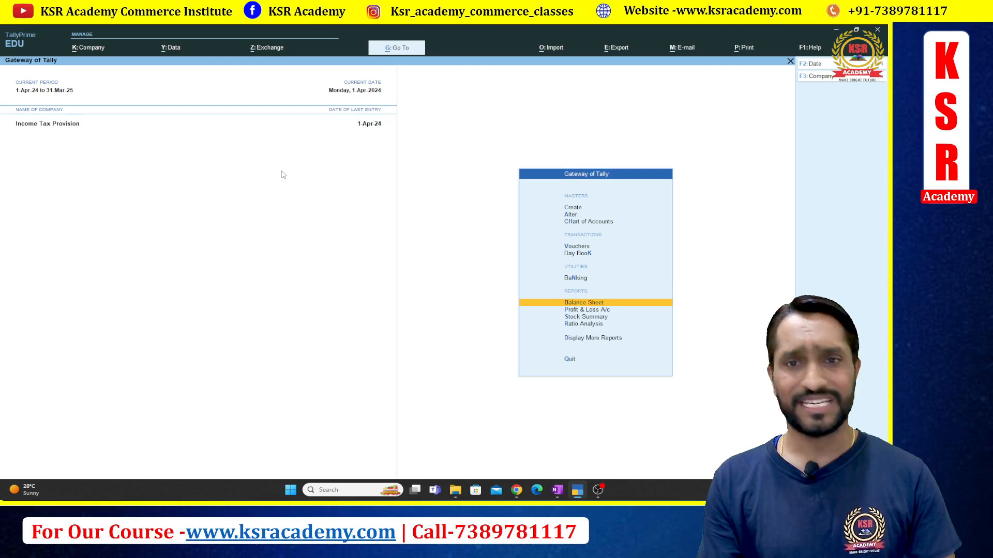
key(Up)
key(Up)
key(Up)
key(Return)
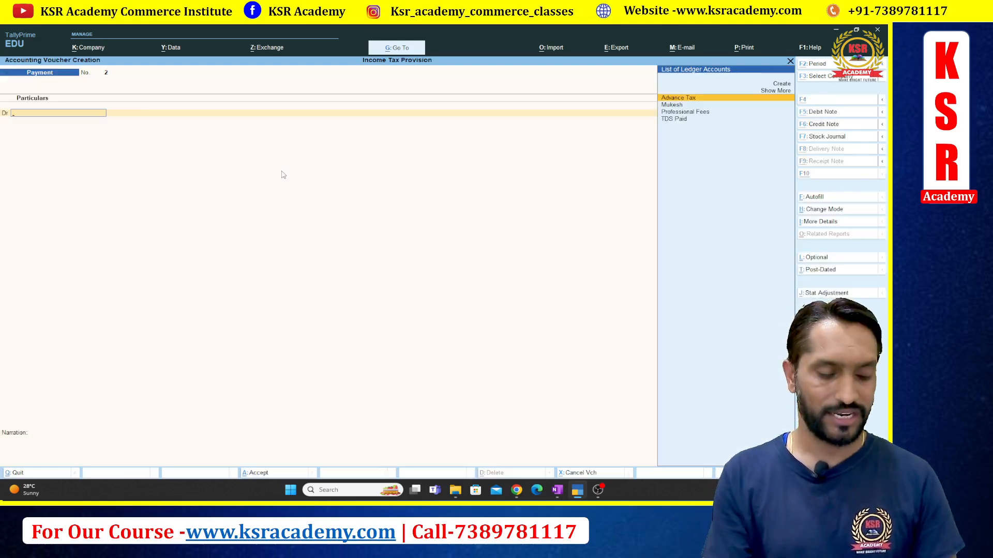
Create a ledger named Income Tax under Capital Account for the new voucher's debit line
key(alt+c)
text(Income t)
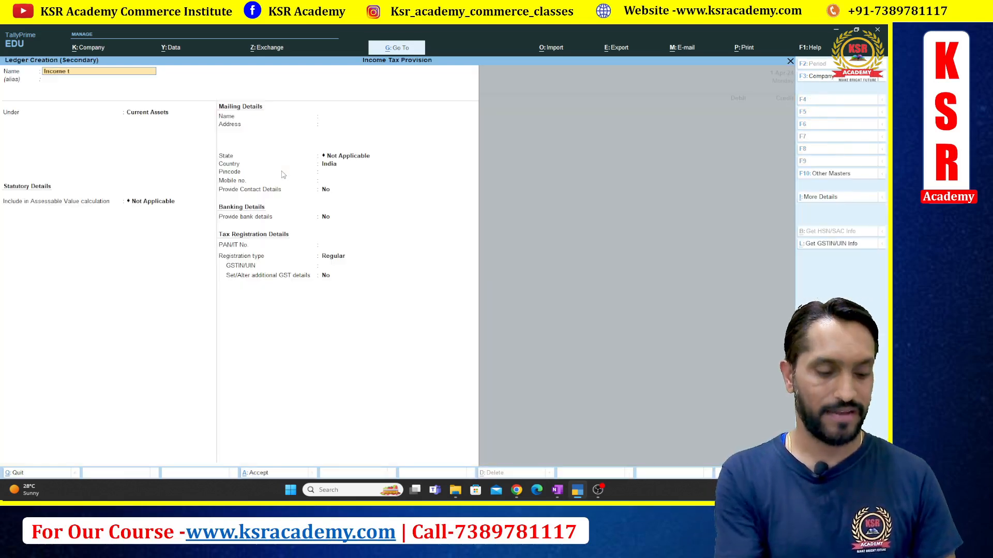
text(ax)
key(Return)
key(Return)
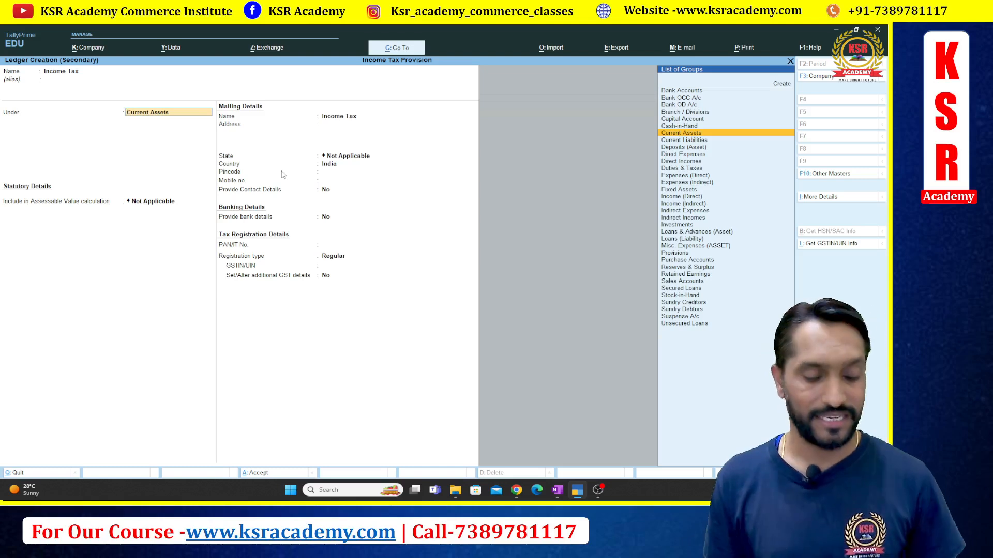
text(Cap)
key(Return)
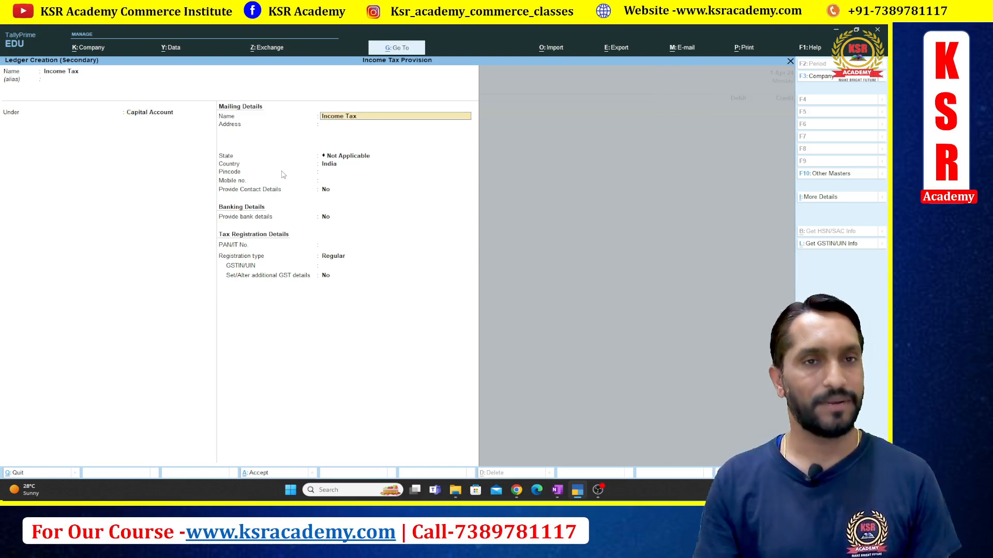
key(ctrl+a)
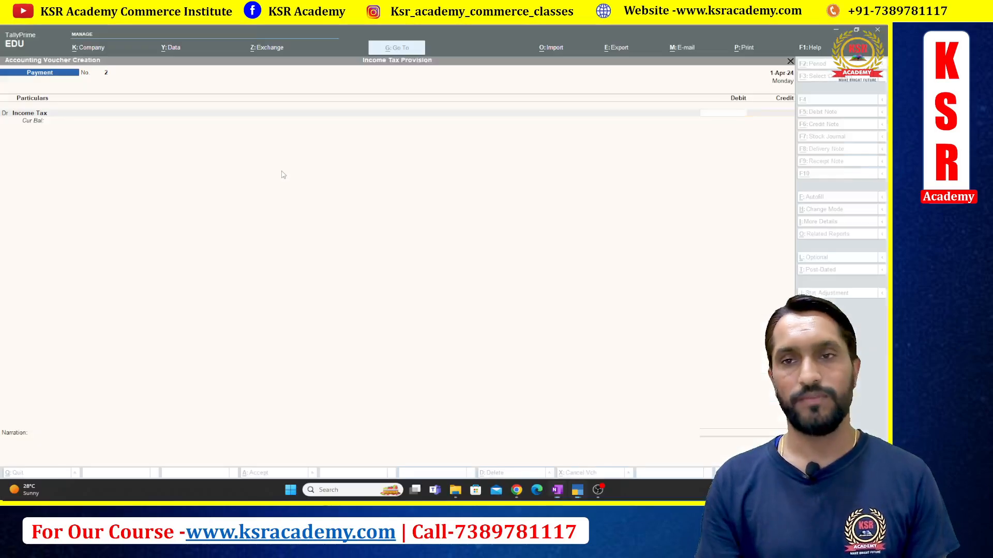
Debit the Income Tax ledger with 30,000 and credit Advance Tax with 20,000 in the voucher
text(30000)
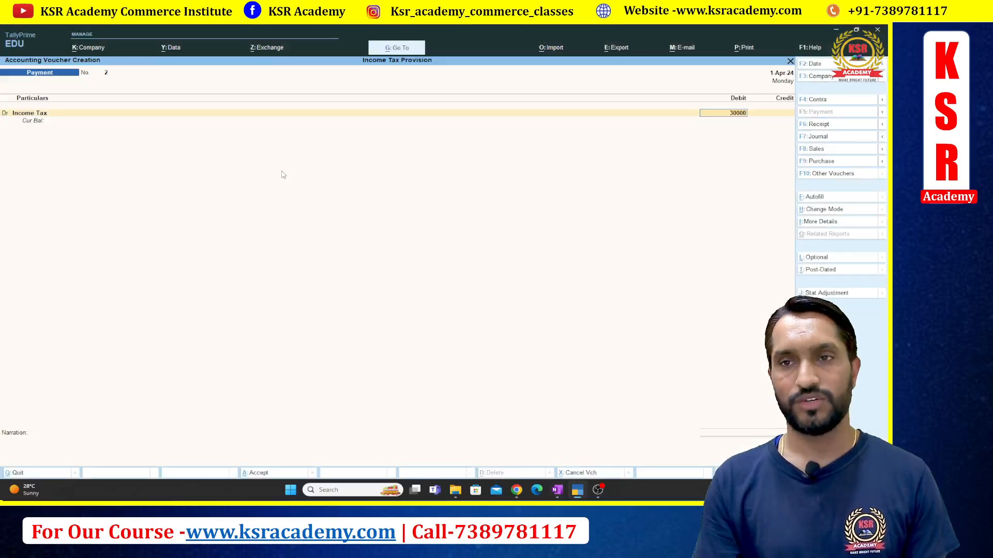
key(Return)
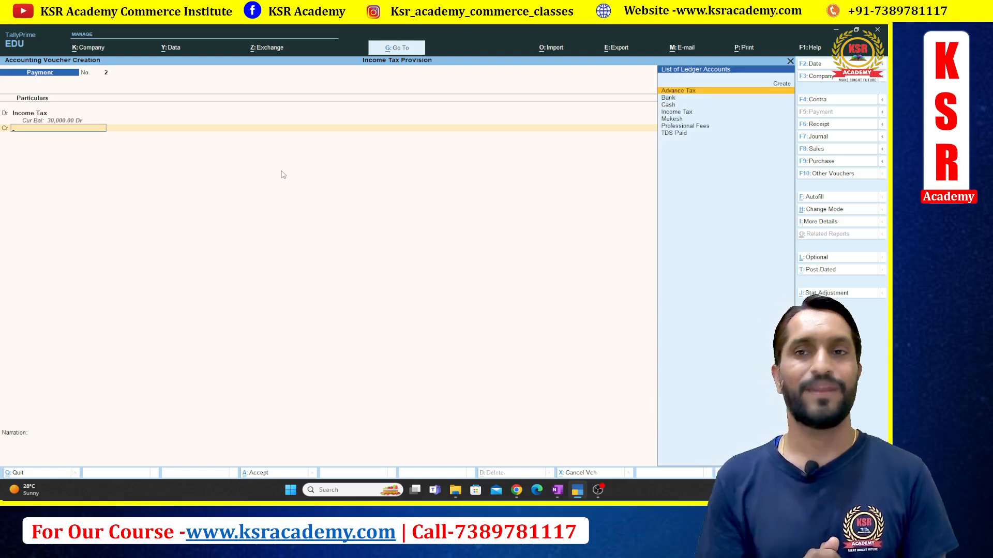
key(Down)
key(Down)
key(Down)
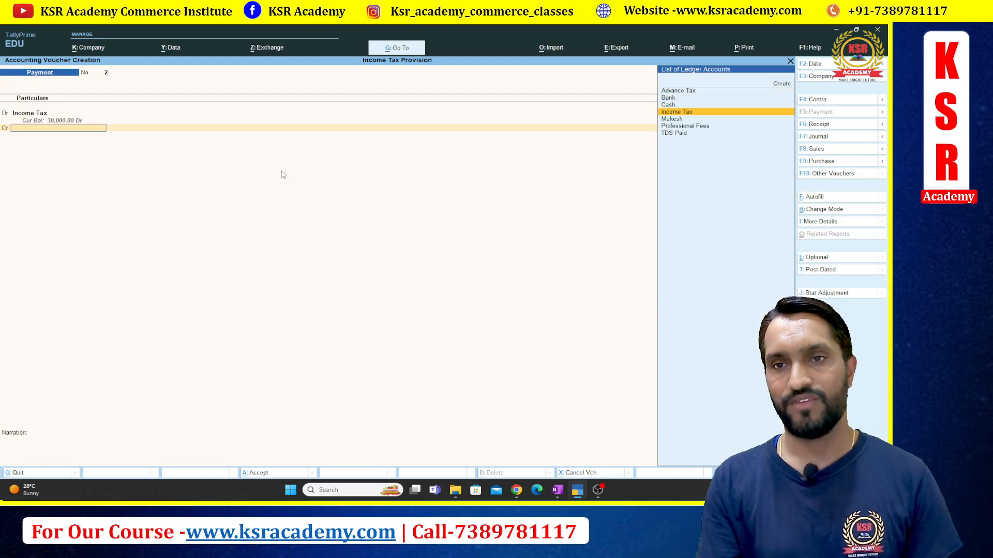
key(Up)
key(Up)
key(Up)
key(Return)
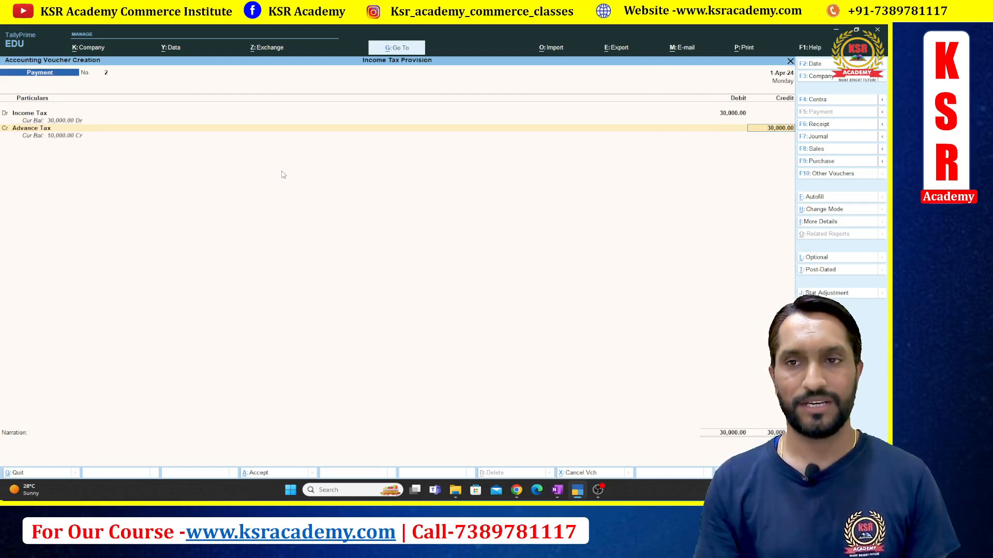
text(20000)
key(Return)
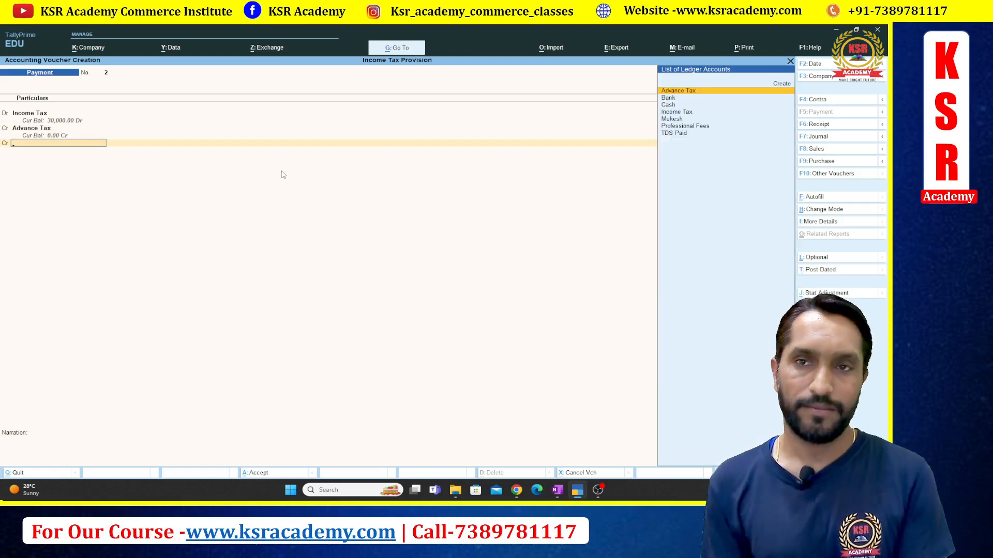
Add a credit line for TDS Paid with an amount of 5,000
key(Down)
key(Down)
key(Down)
key(Down)
key(Down)
key(Down)
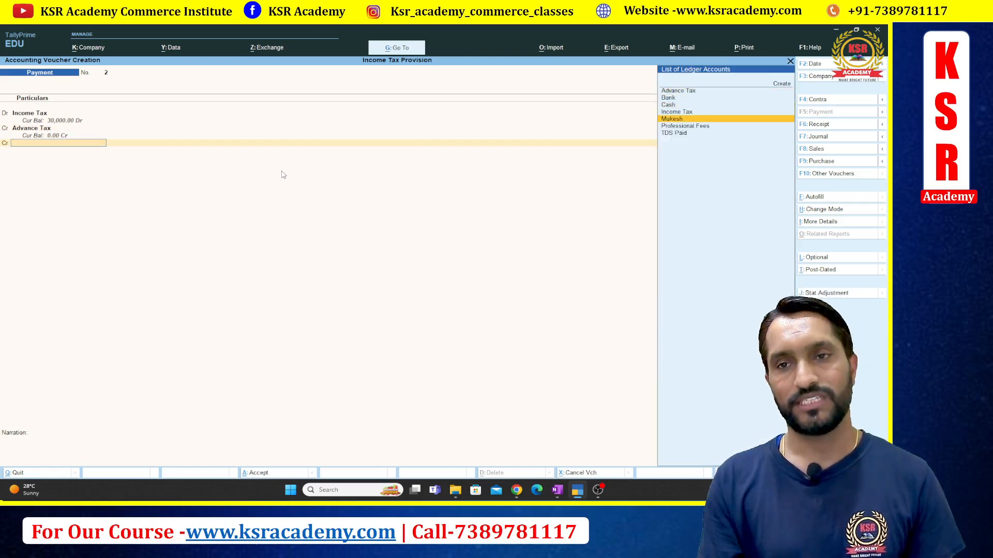
key(Return)
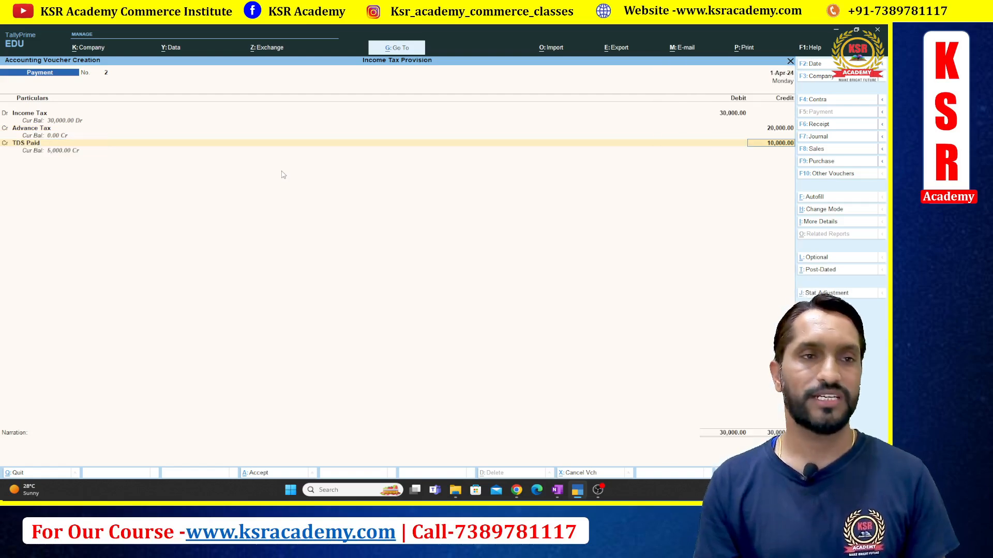
text(5000)
key(Return)
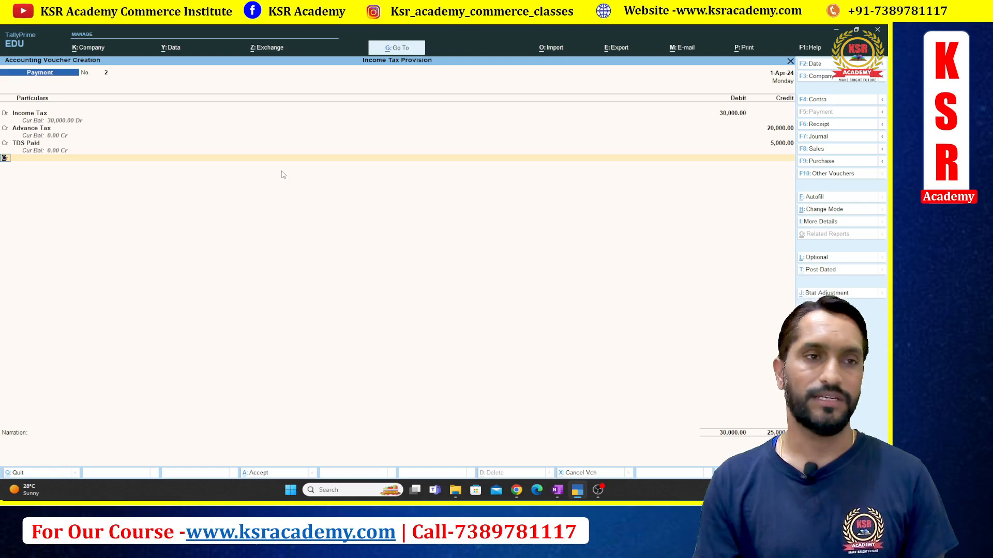
Create an Income Tax Payable ledger under Current Liabilities and credit it with the remaining 5,000
key(Return)
key(alt+c)
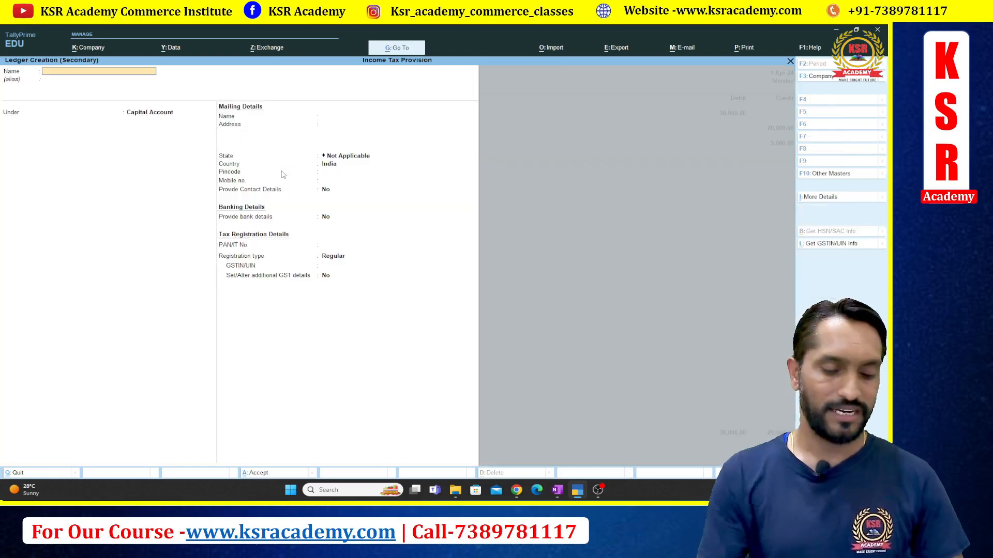
text(Income Tax)
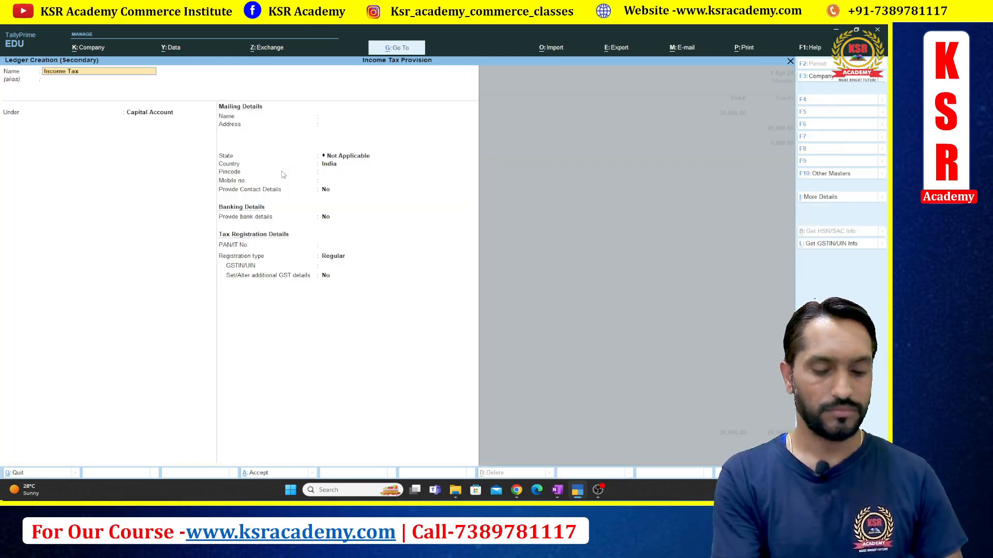
text( Payable)
key(Return)
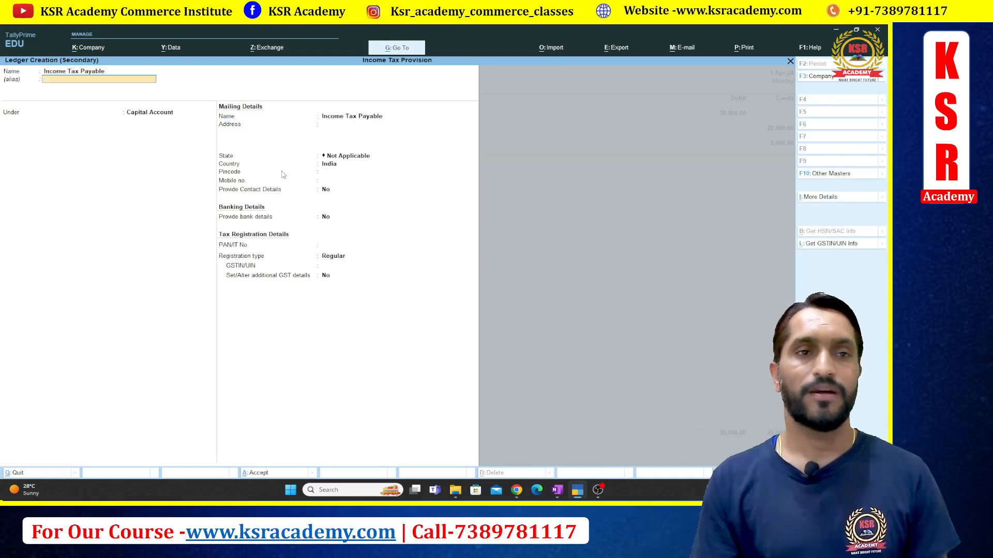
text(Cu)
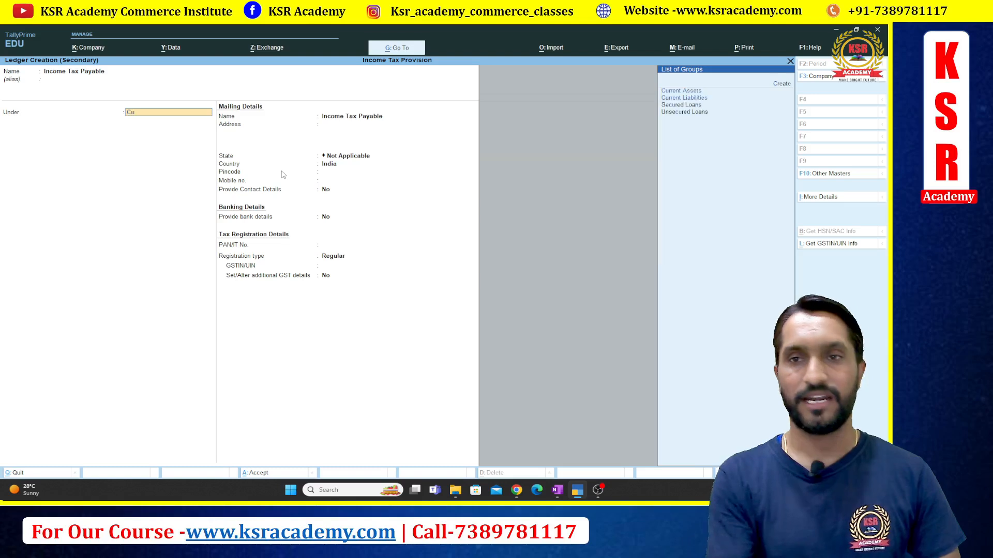
key(Down)
key(Return)
key(BackSpace)
key(Down)
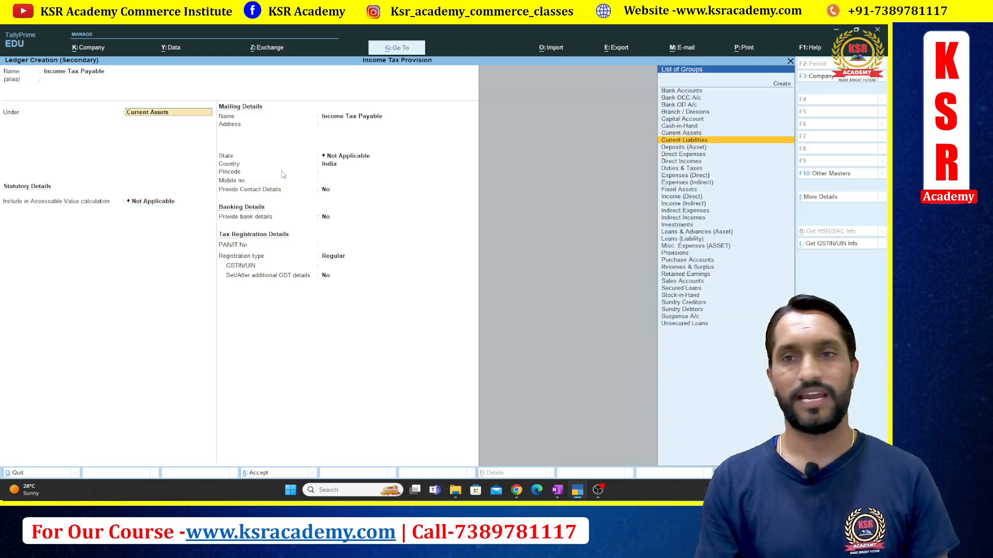
key(Return)
key(ctrl+a)
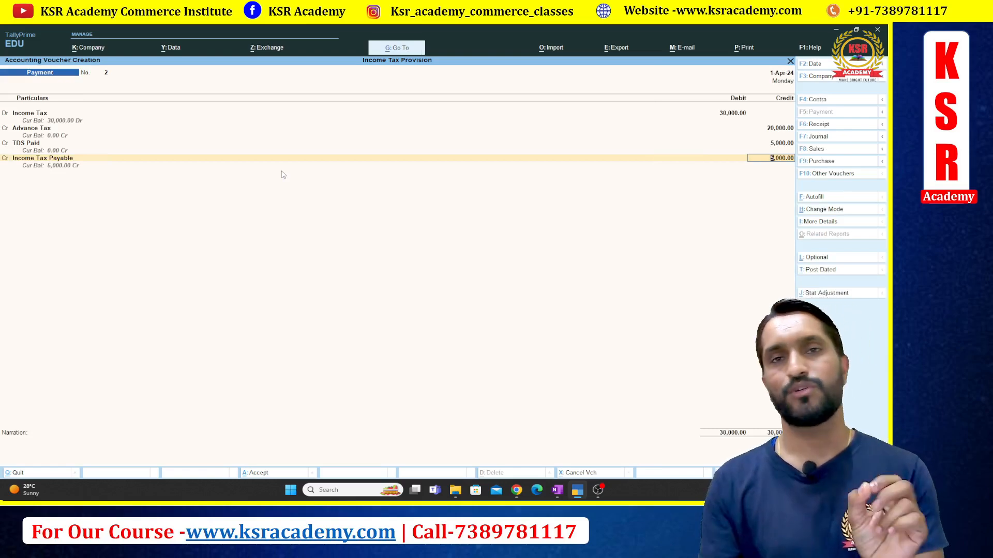
key(Return)
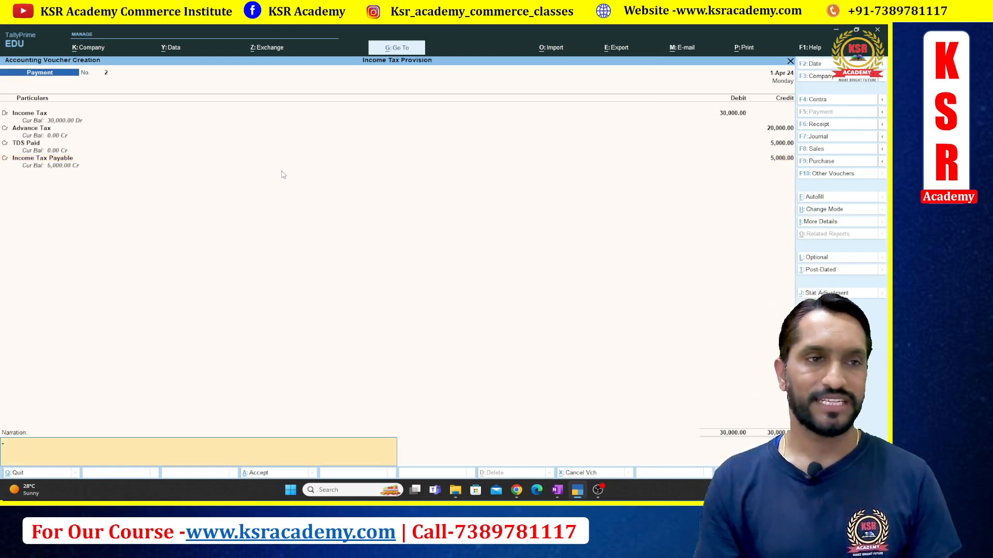
Convert the income tax provision entry from a Payment to a Journal voucher and save it without a narration
key(Return)
key(n)
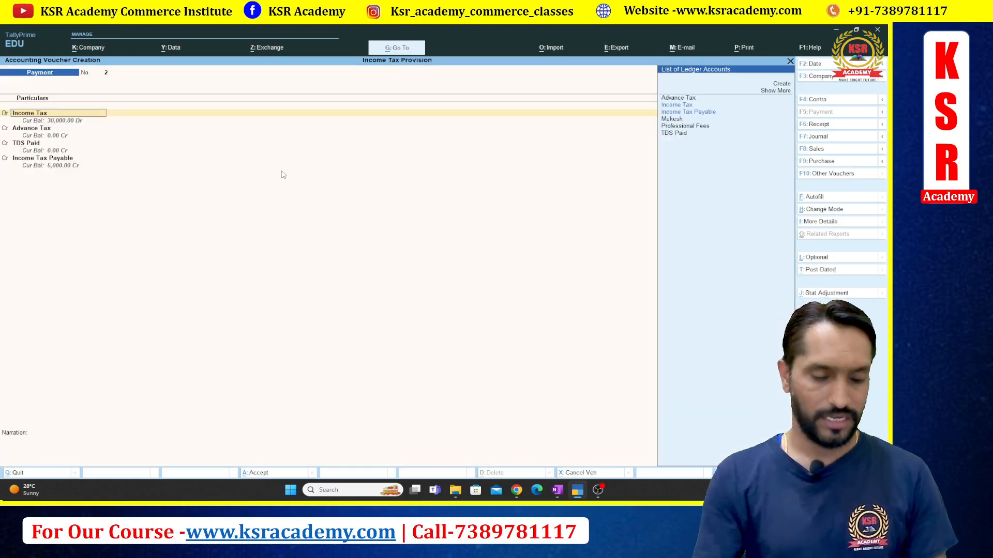
key(F7)
key(Return)
key(Return)
key(Return)
key(Return)
key(Return)
key(Return)
key(Return)
key(Return)
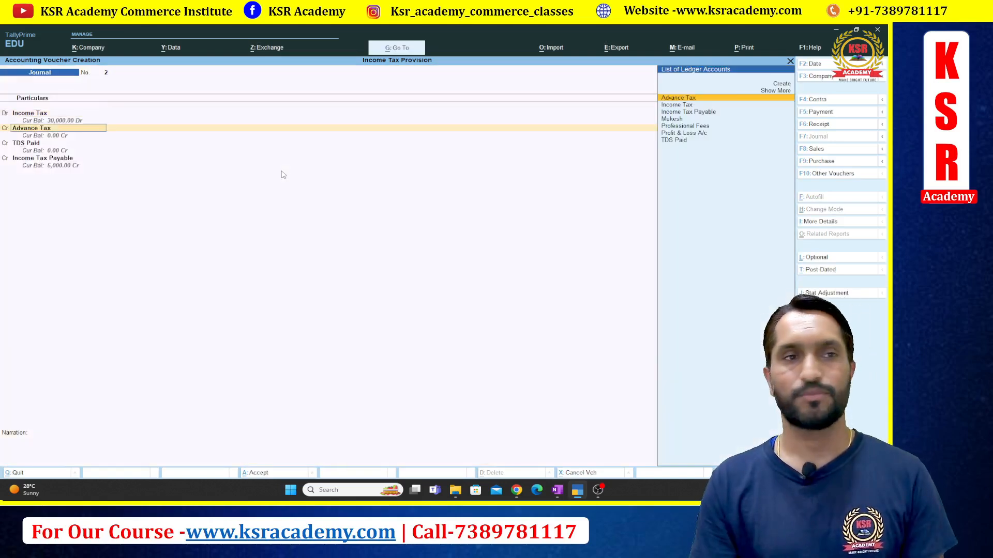
key(Return)
key(Return)
key(Return)
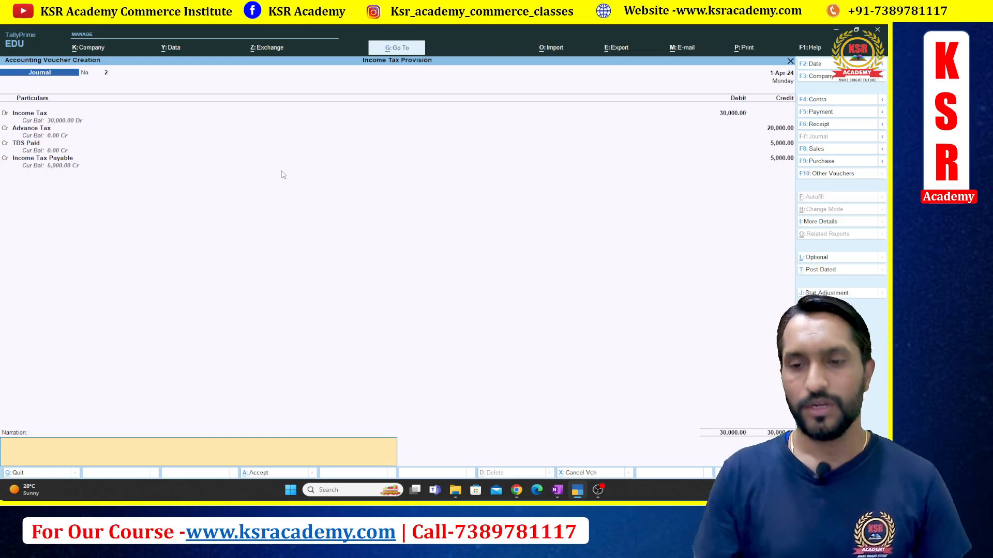
key(Return)
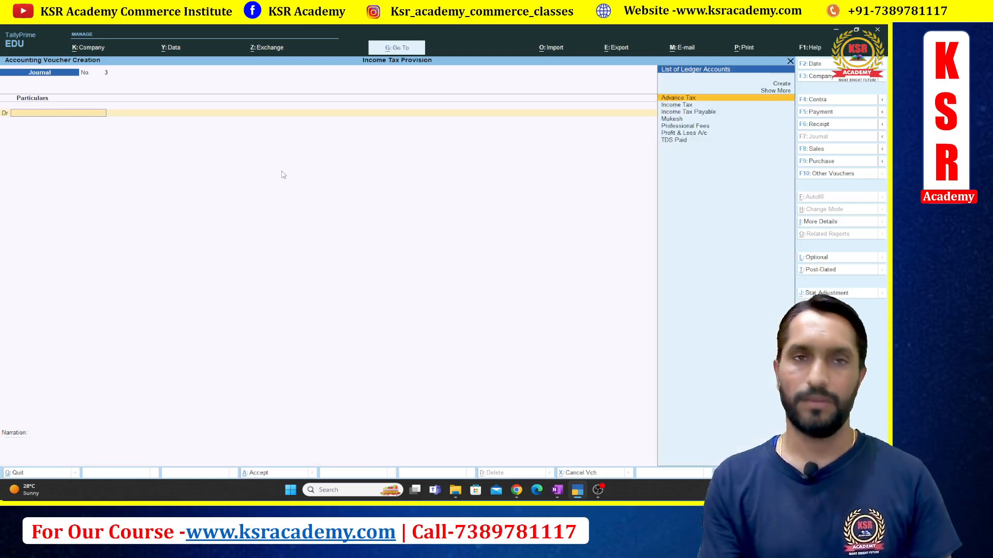
Leave Journal entry, start a new Payment voucher and debit Income Tax Payable with 5,000
key(Escape)
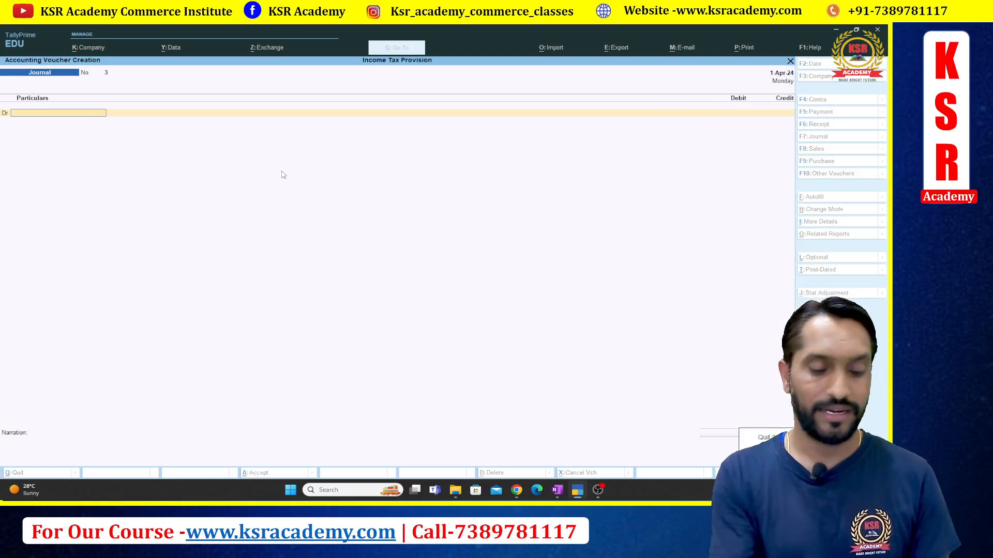
key(y)
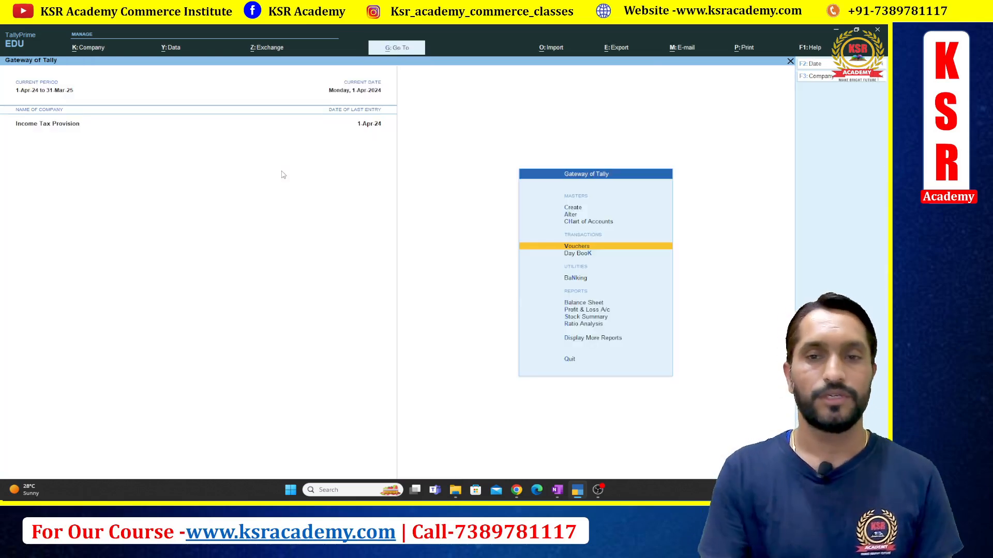
key(Return)
key(F5)
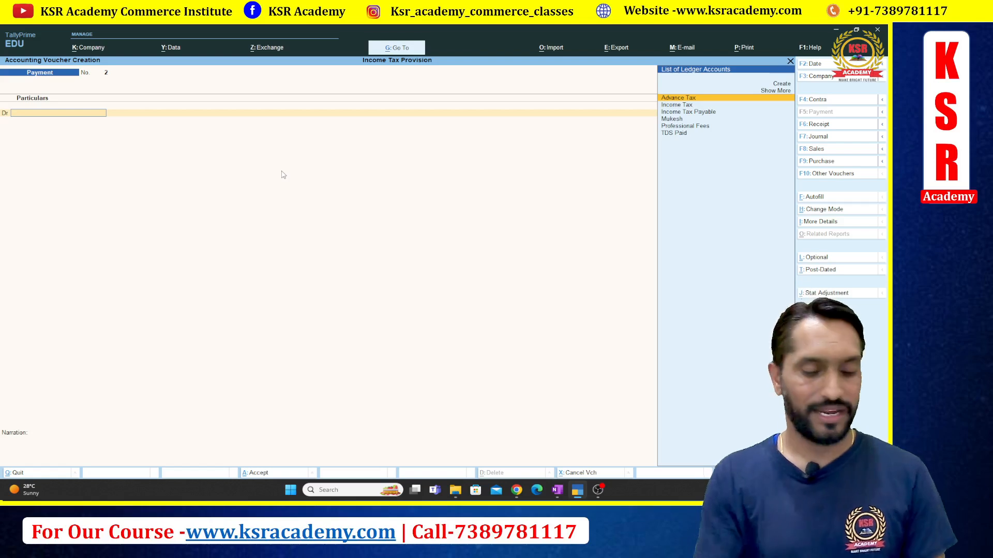
text(in)
key(Down)
key(Down)
key(Return)
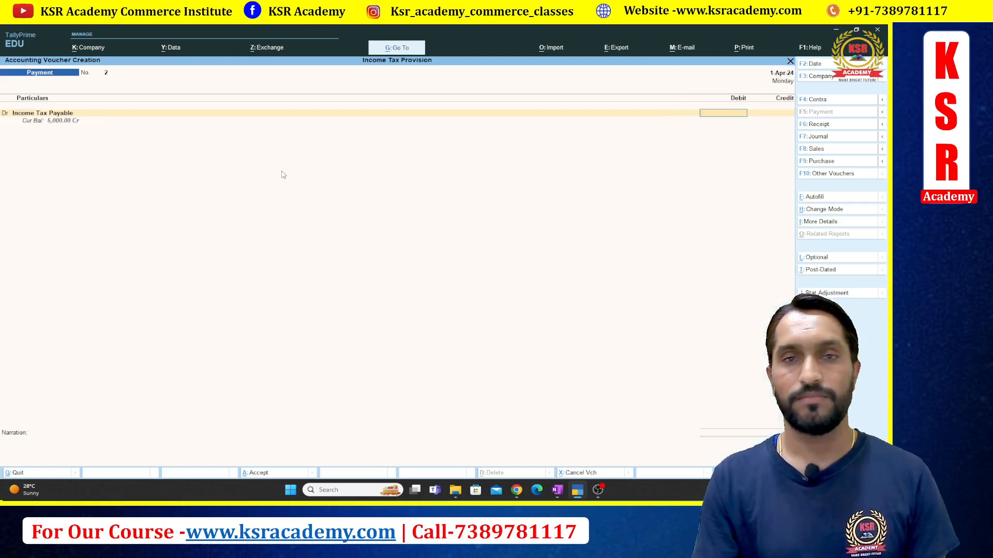
text(50000)
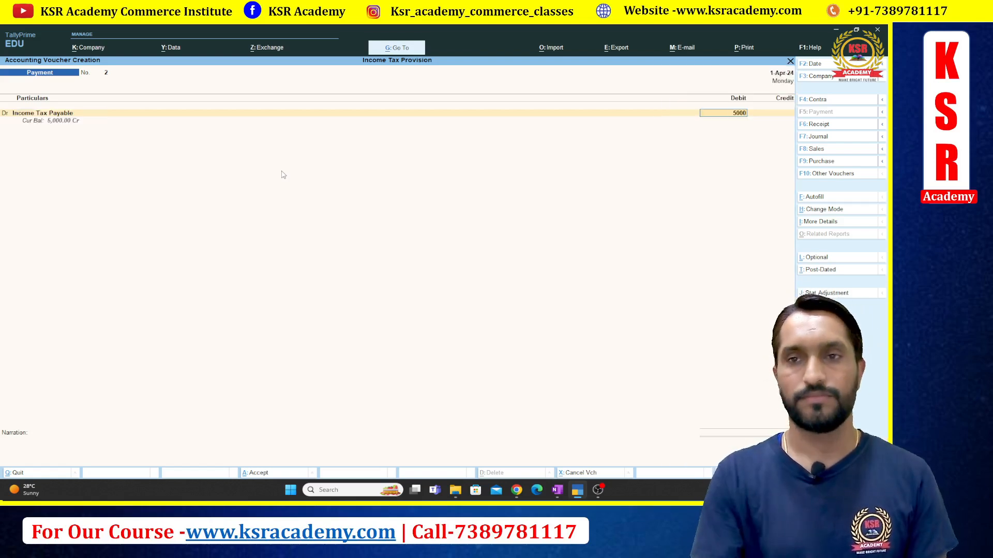
key(Return)
key(Return)
Credit Bank with 5,000 against Income Tax Payable and save the Payment voucher
text(Ba)
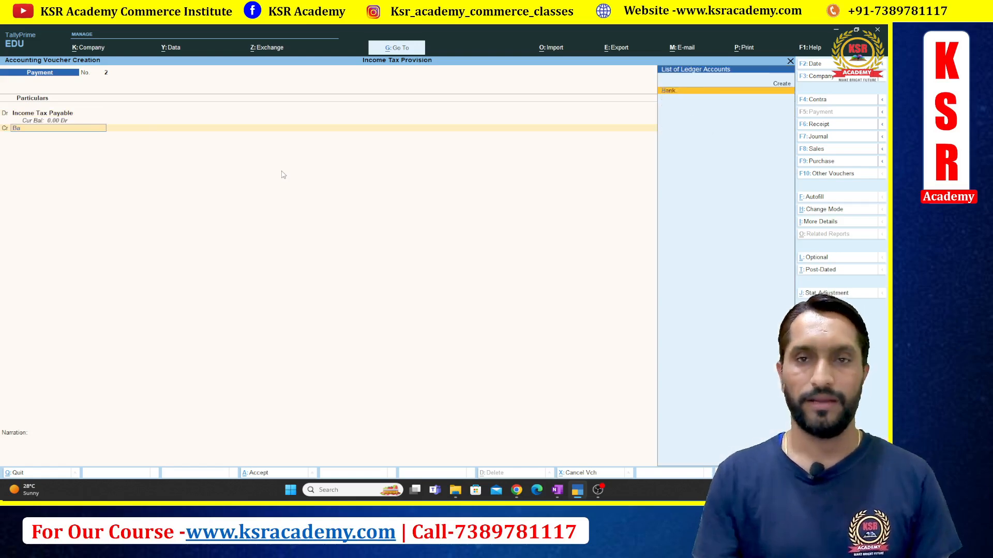
key(Return)
key(Return)
key(Return)
key(Return)
key(Return)
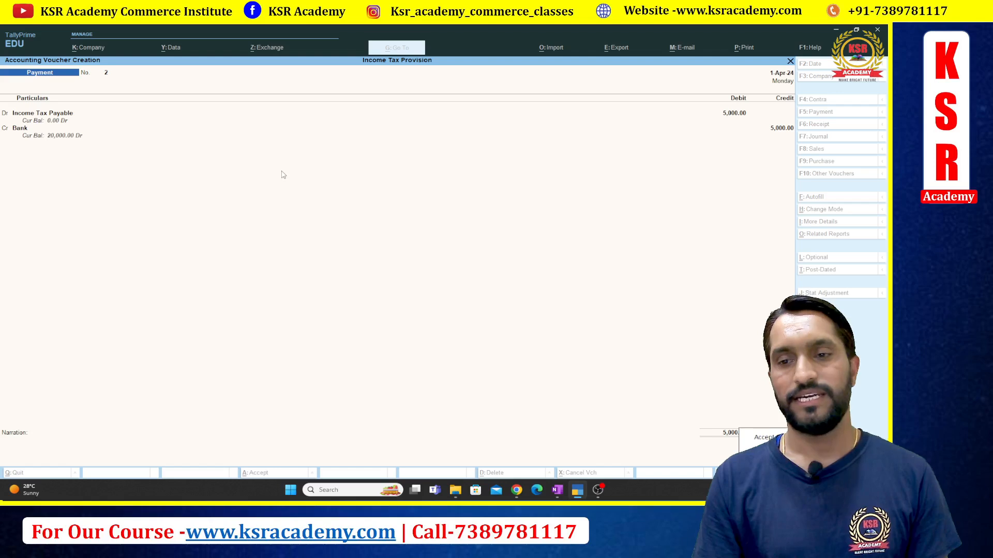
key(Return)
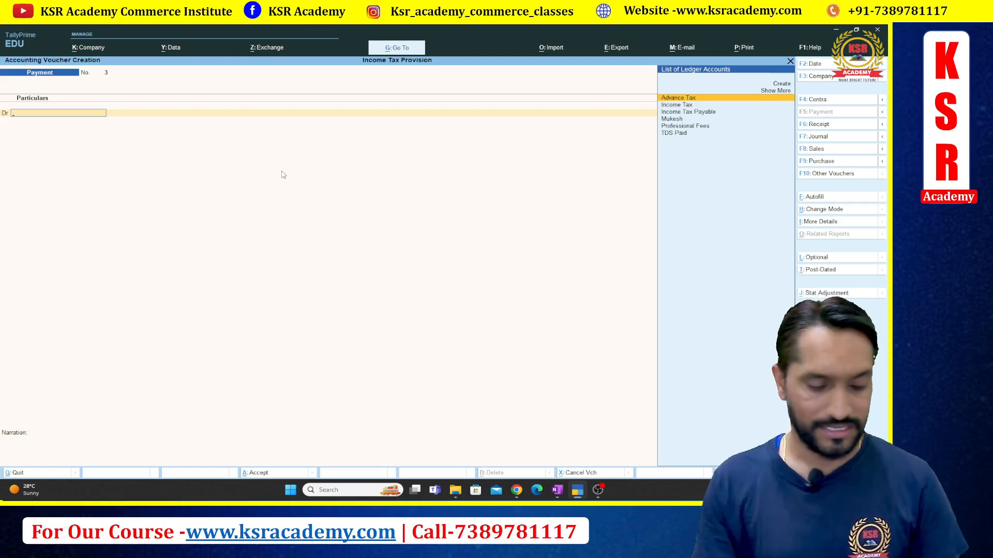
Debit the Income Tax ledger with 20,000 in the next Payment voucher
text(D)
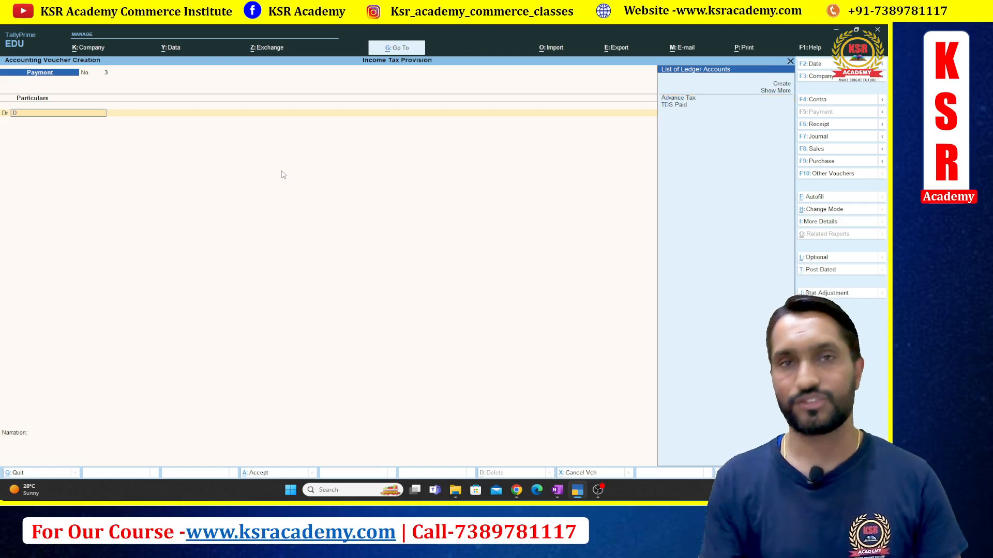
key(BackSpace)
text(Income)
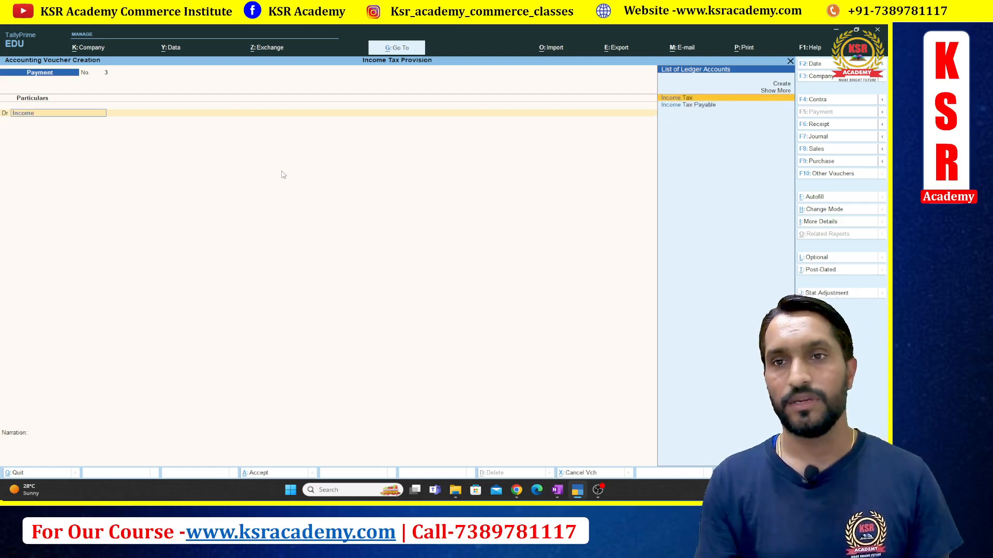
key(Return)
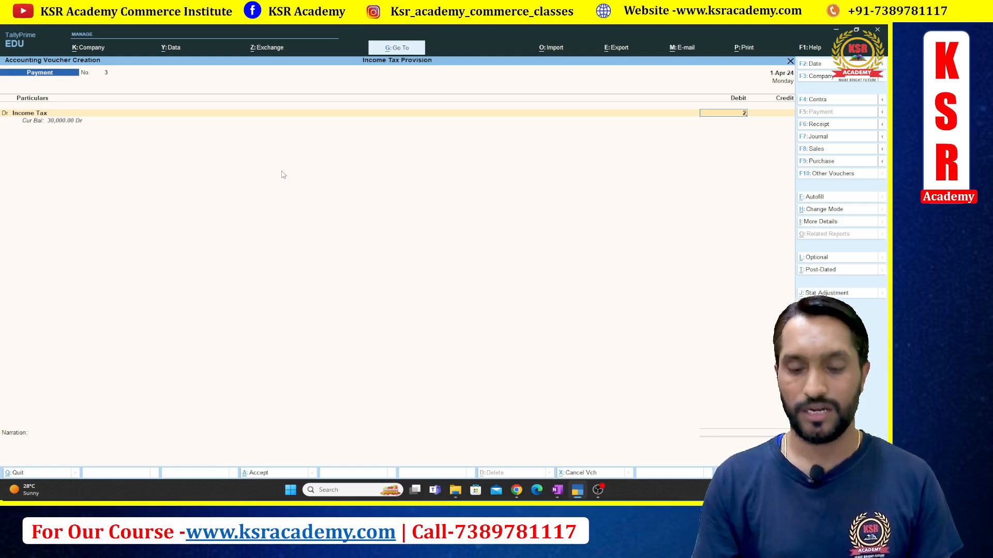
text(2000)
key(Return)
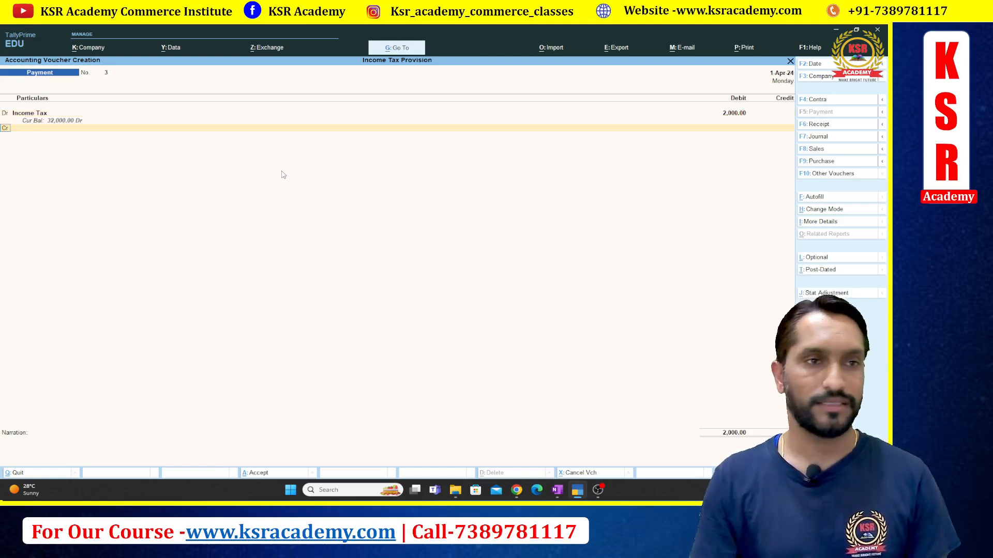
text(20000)
key(Return)
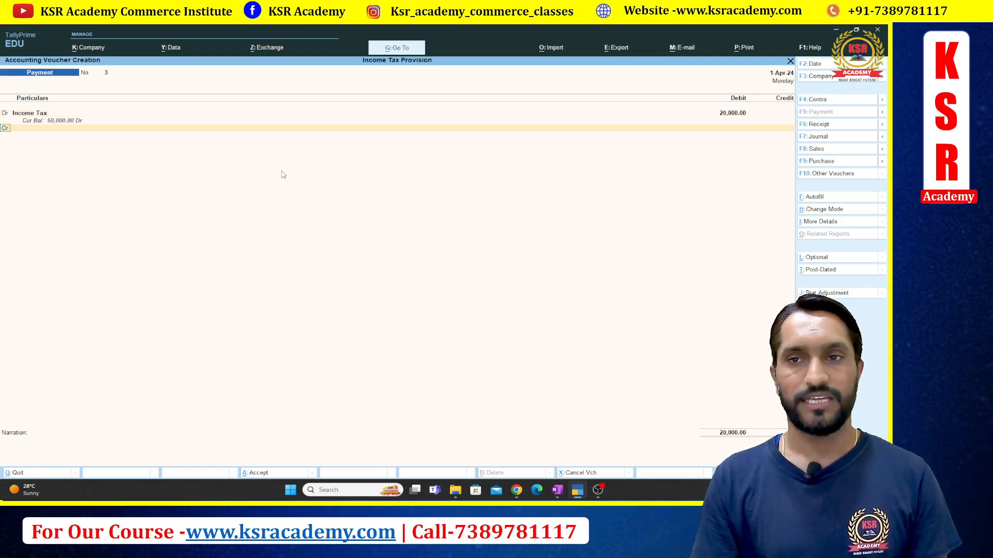
Credit Advance Tax with 20,000 against the Income Tax debit in the Payment voucher
key(Return)
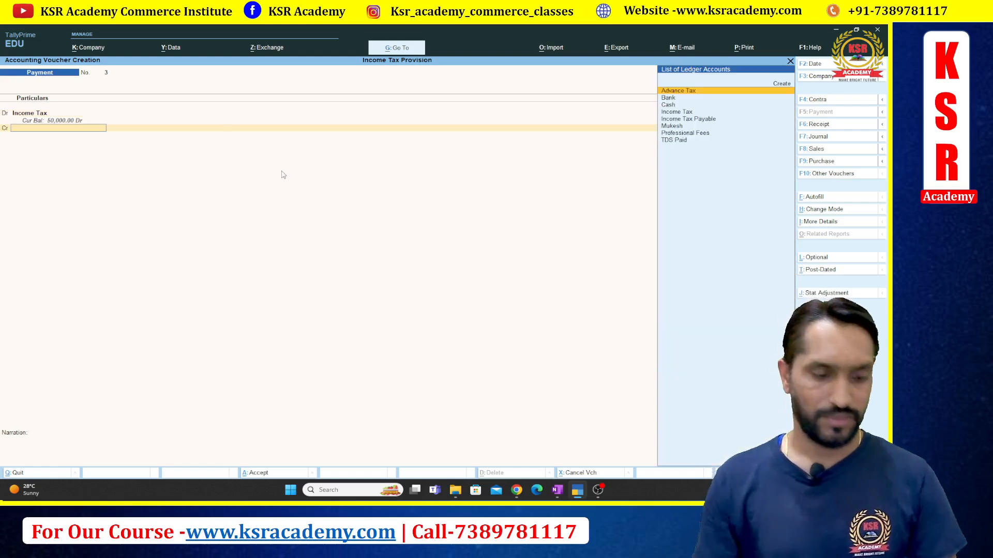
text(Ad)
key(Return)
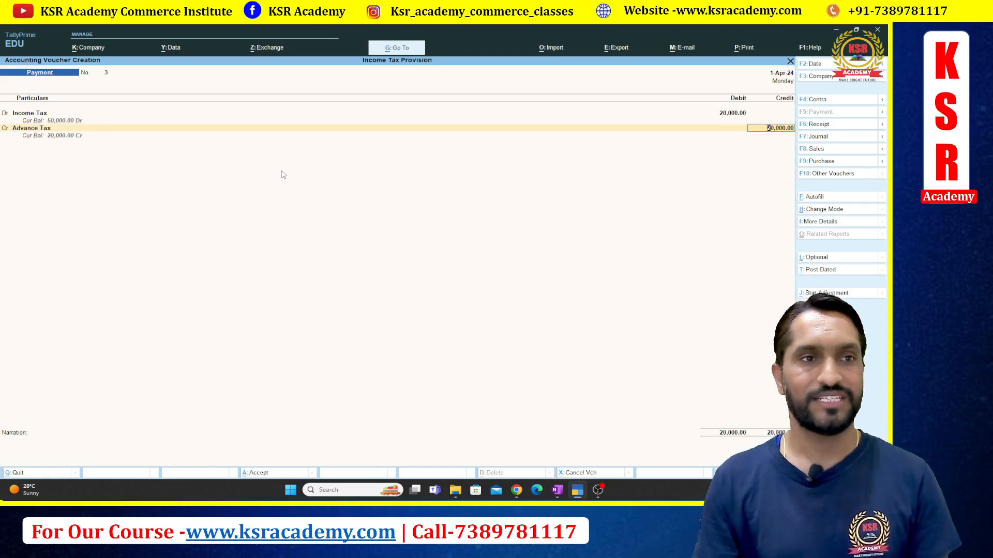
key(BackSpace)
text(20000)
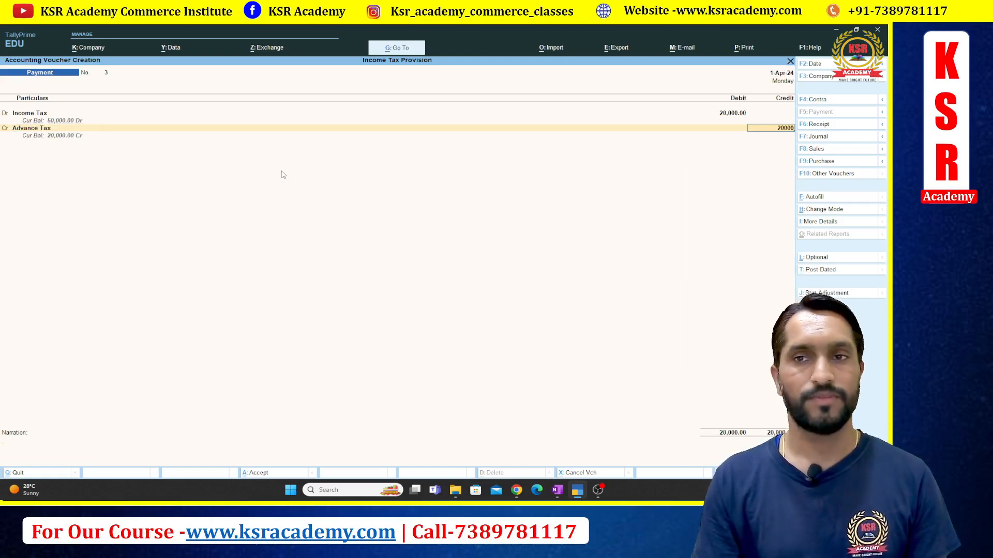
key(Return)
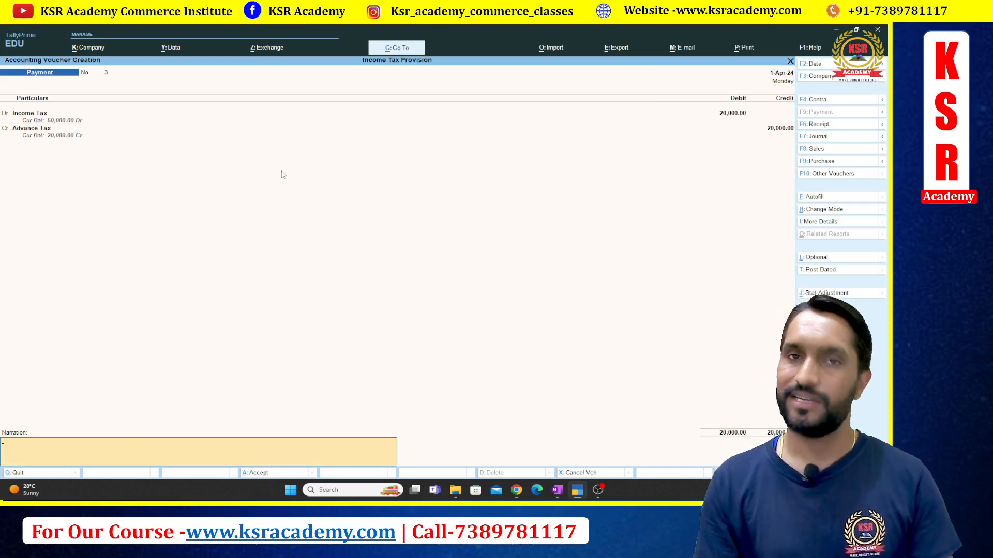
Convert the voucher to a Journal and debit TDS Paid with 5,000 in place of Income Tax
key(BackSpace)
key(BackSpace)
key(BackSpace)
key(BackSpace)
key(BackSpace)
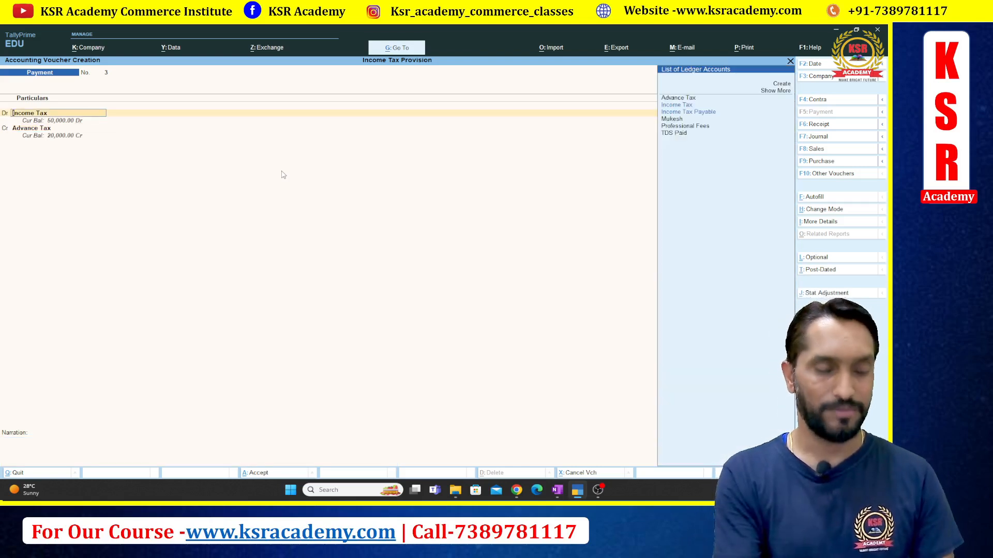
key(F7)
text(Tds)
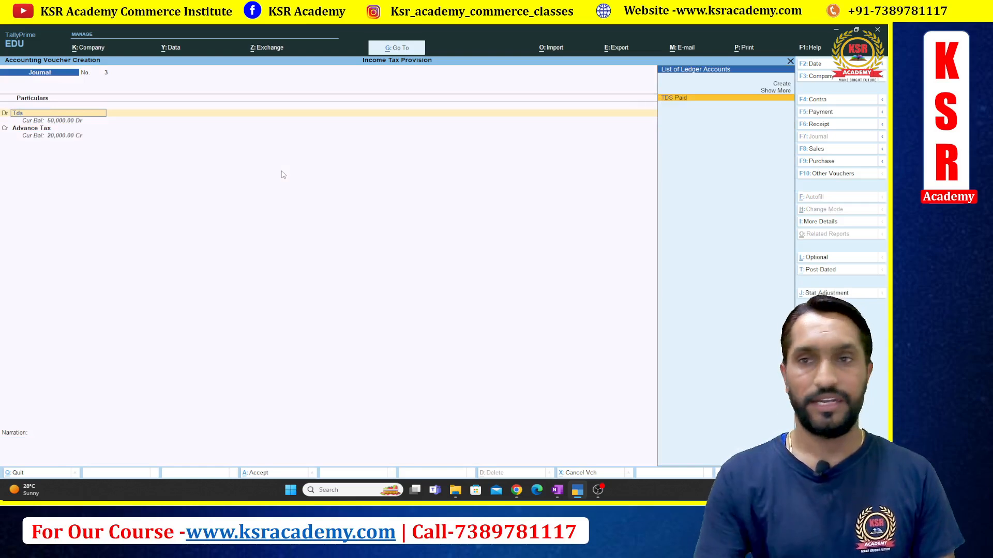
key(Return)
text(5000)
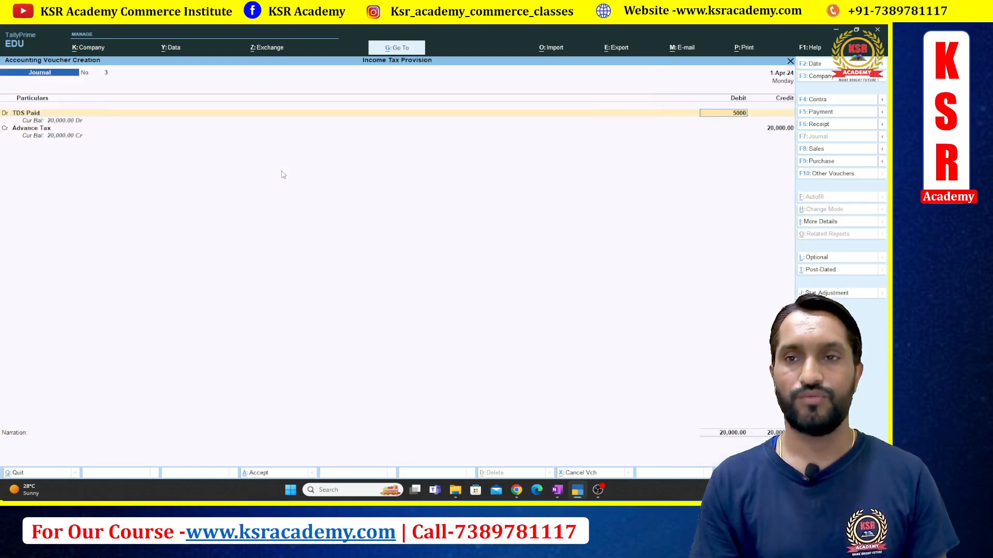
key(Up)
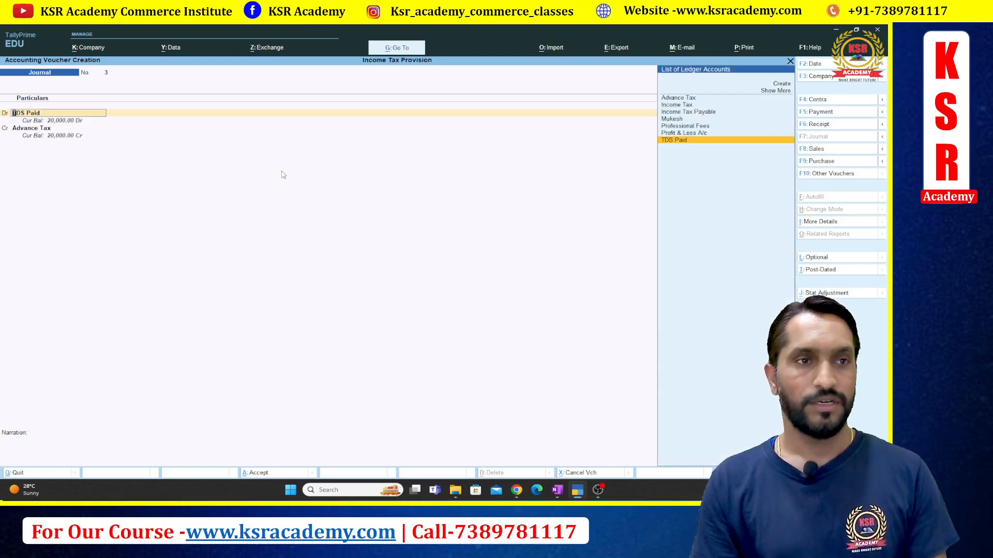
Create a ledger named Tds Refund for the debit line of the Journal voucher
key(alt+c)
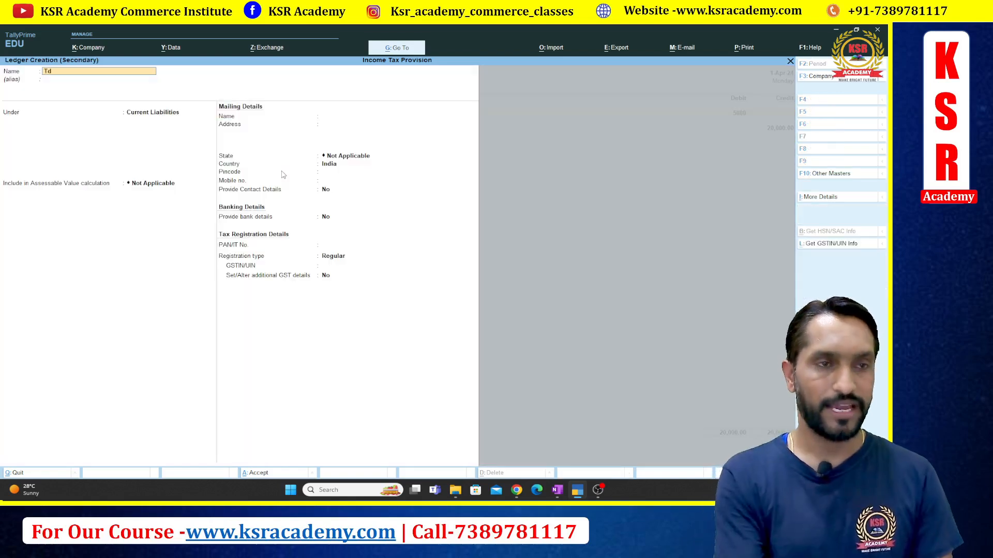
text(Tds Refund)
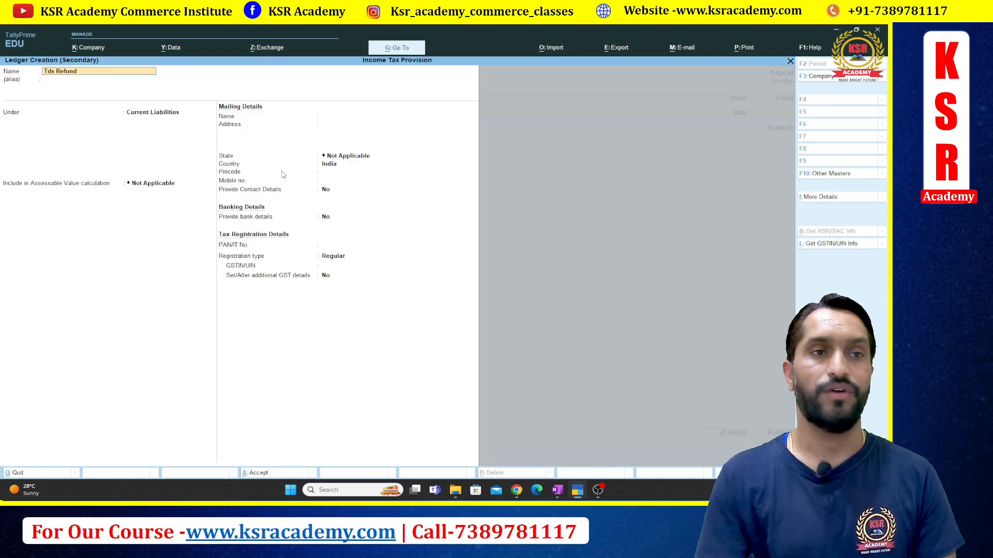
key(Return)
text(Cu)
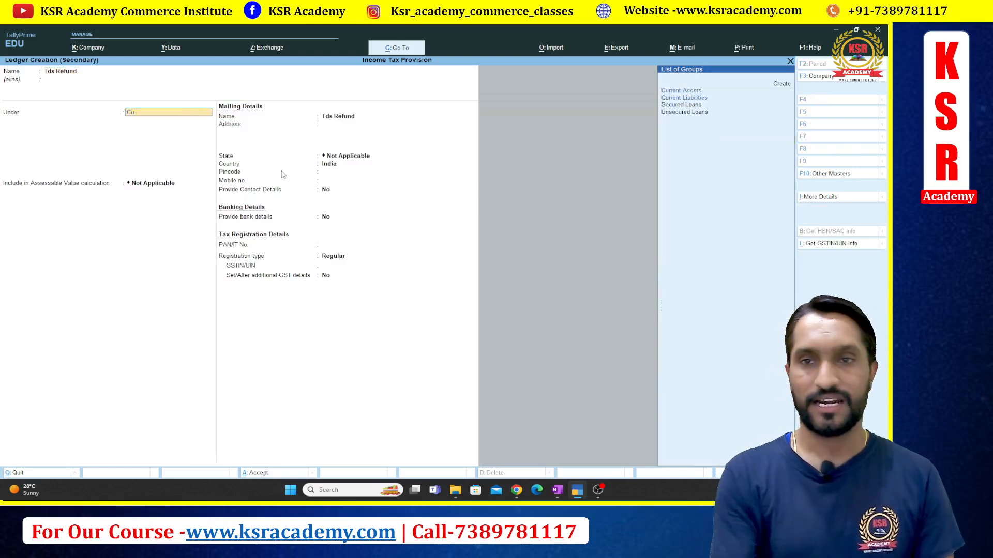
key(Return)
key(ctrl+a)
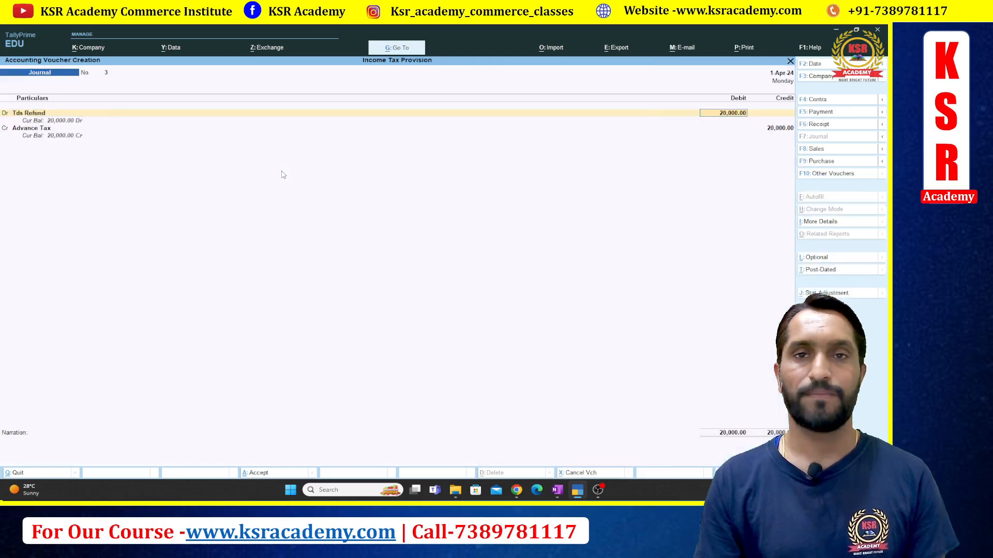
Debit Tds Refund with 5,000 and replace Advance Tax on the credit line with TDS Paid
text(5000)
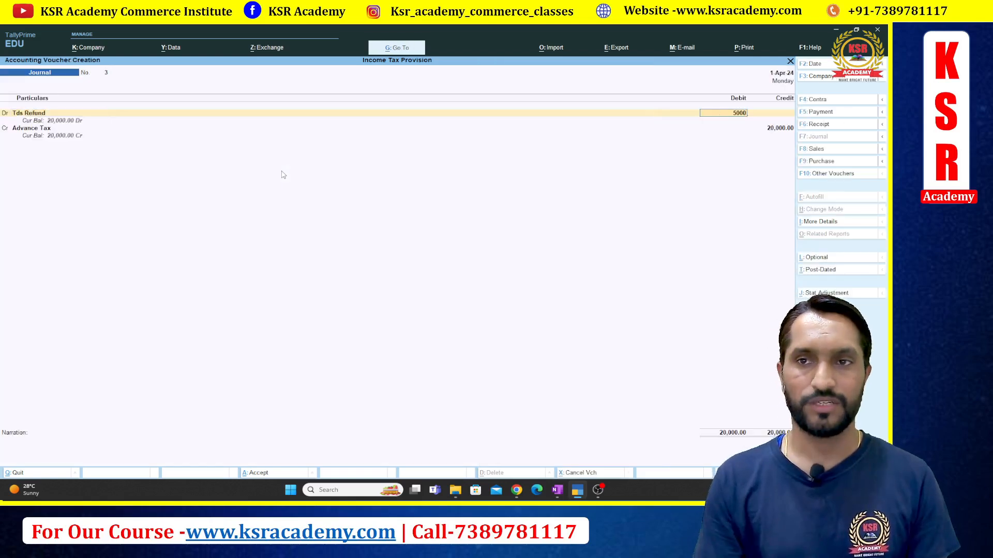
key(Return)
key(Return)
text(Tds)
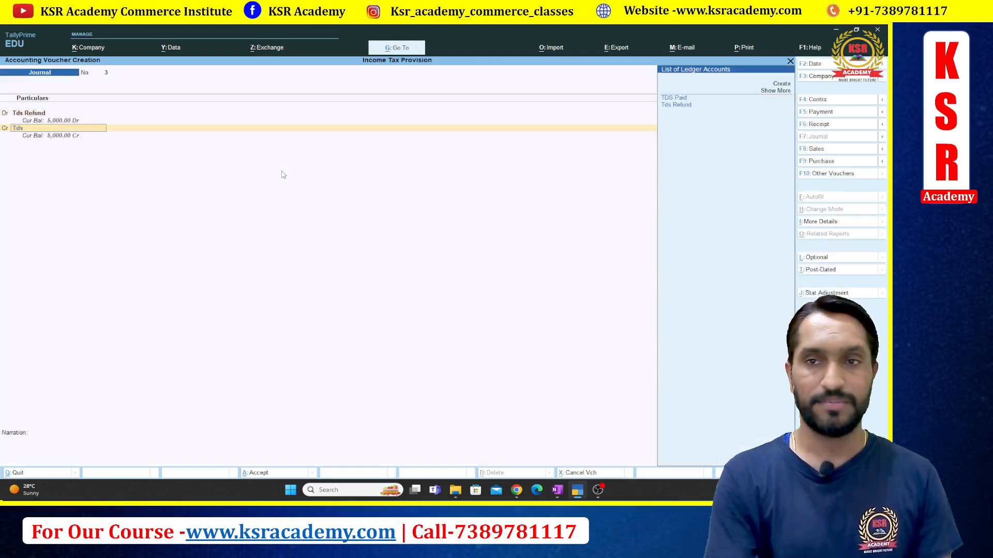
key(Return)
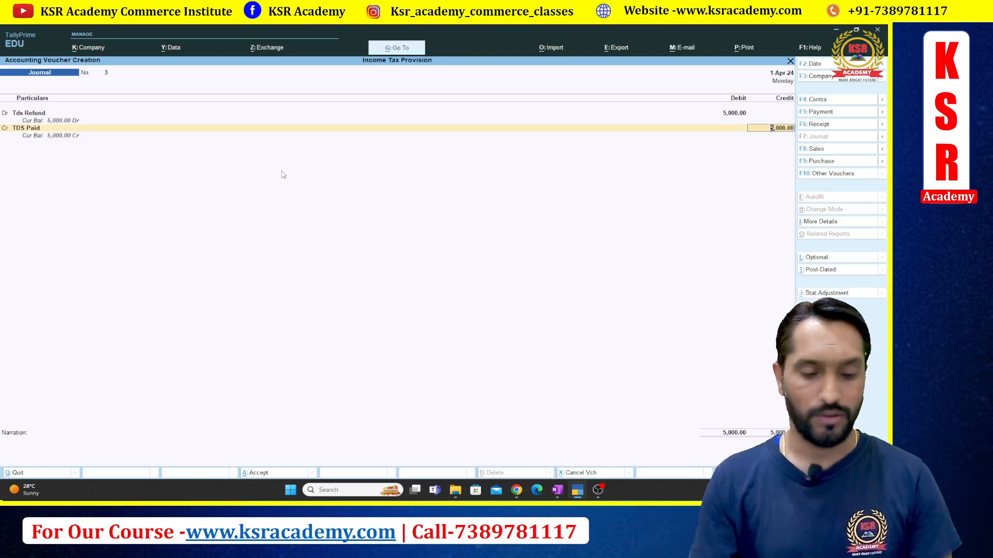
Convert the voucher to a Receipt, credit Tds Refund with 5,000 and debit Bank with the same amount
key(F6)
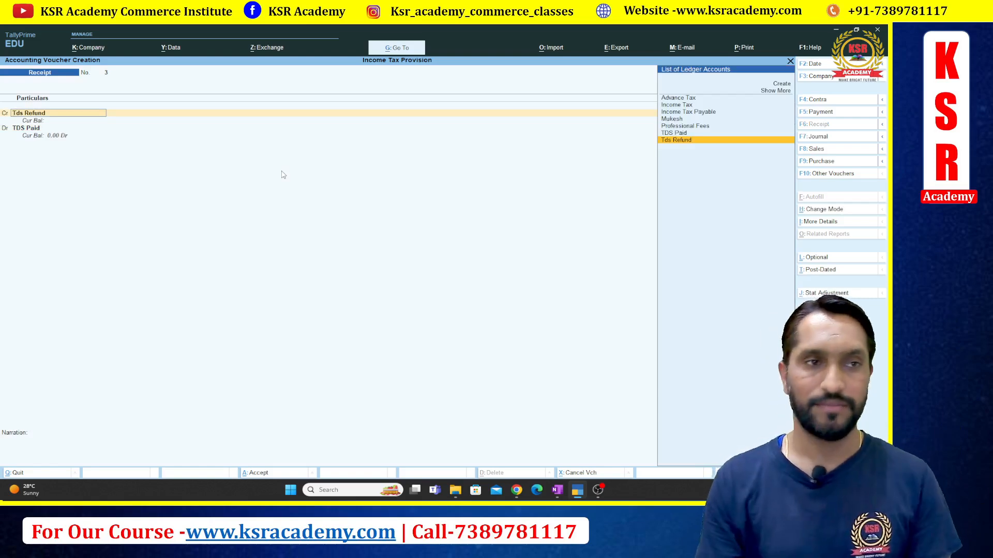
key(Return)
text(5)
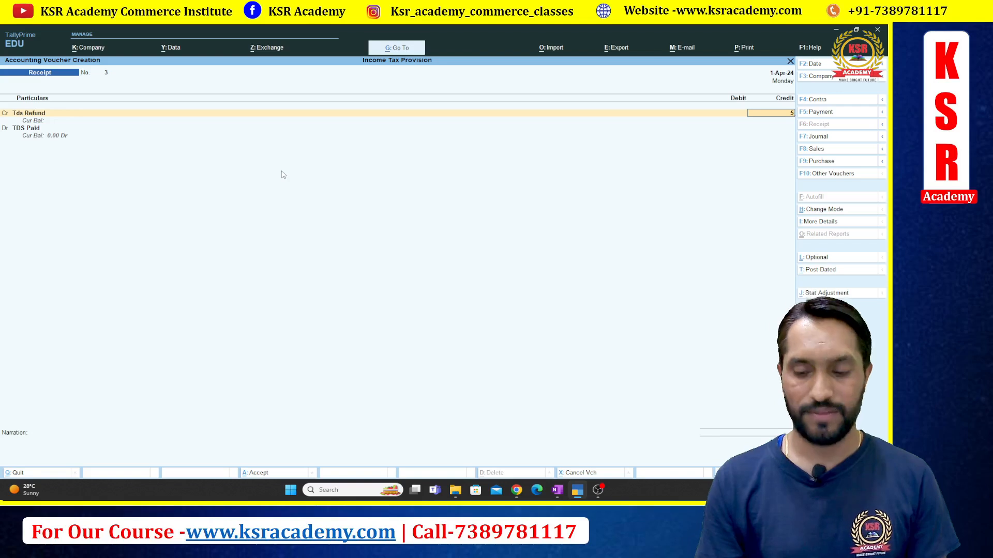
text(0000)
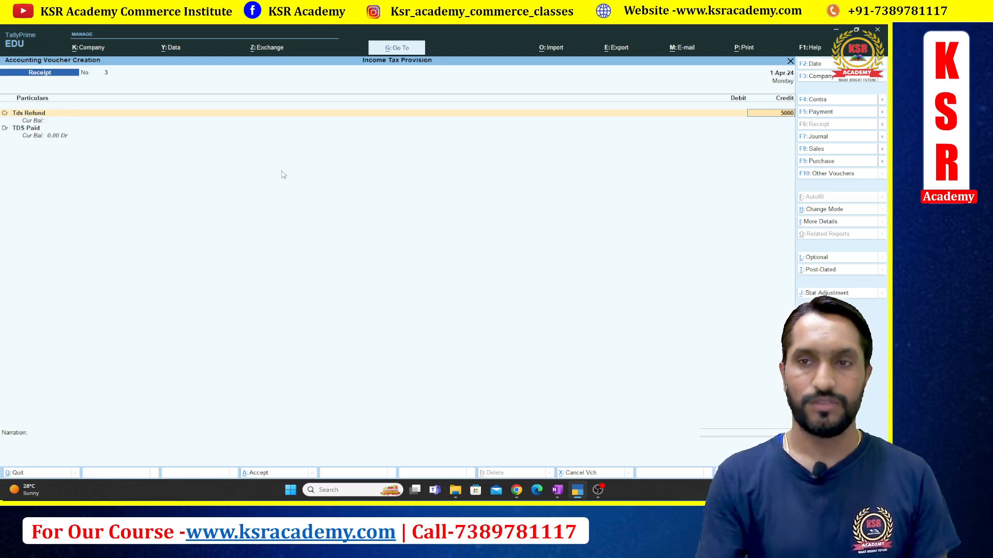
key(Return)
text(Ban)
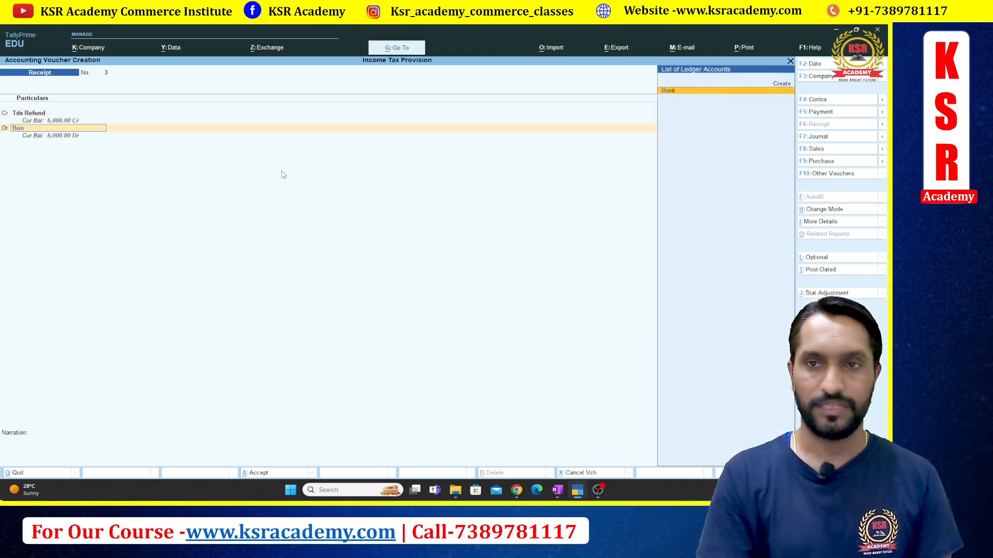
key(Return)
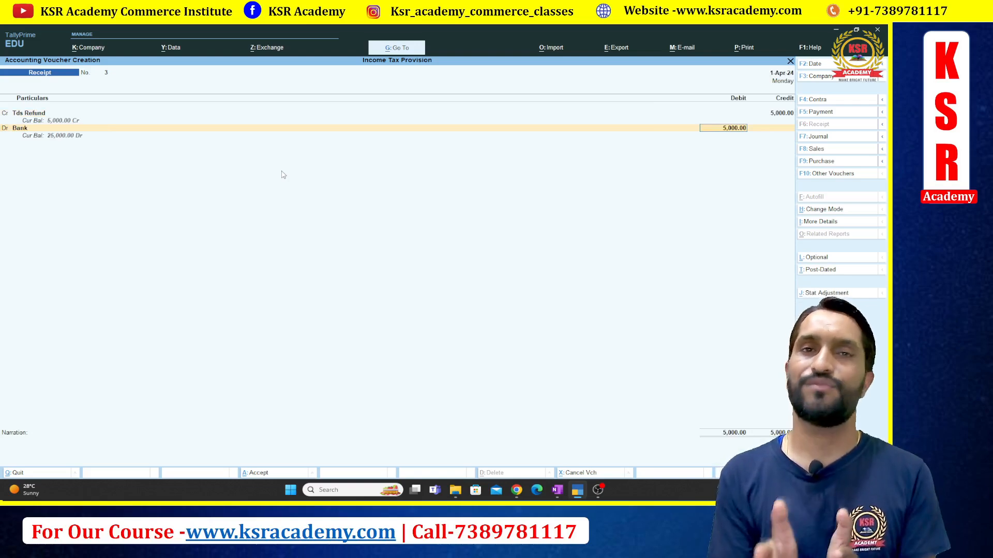